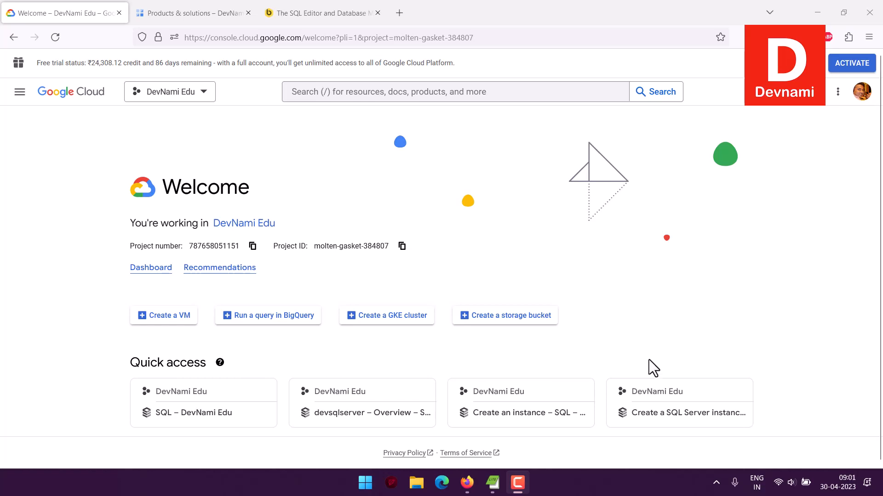
Go to the databases category in the list of all products and open the SQL service
{"action": "scroll", "coordinate": [189, 231], "scroll_direction": "down", "scroll_amount": 3}
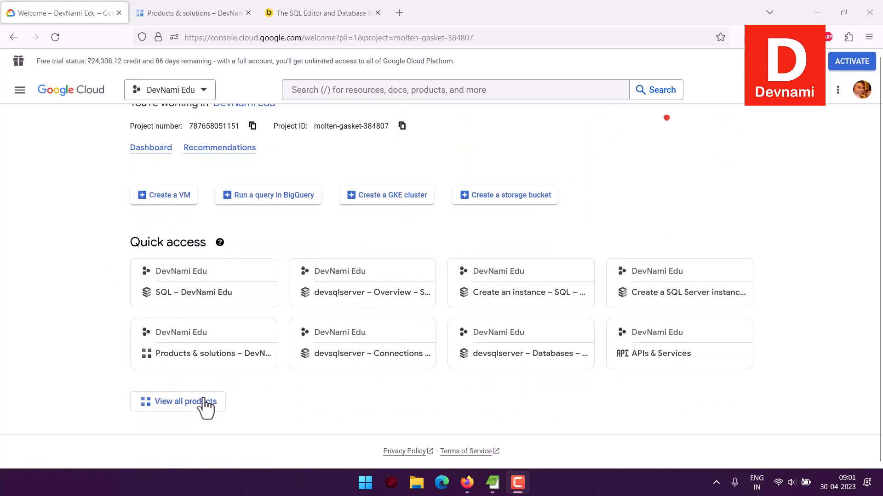
{"action": "left_click", "coordinate": [187, 16]}
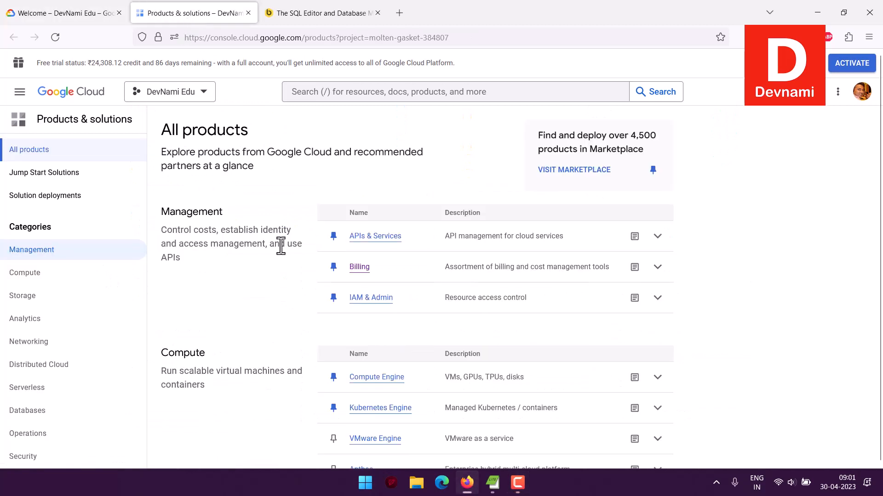
{"action": "left_click", "coordinate": [41, 413]}
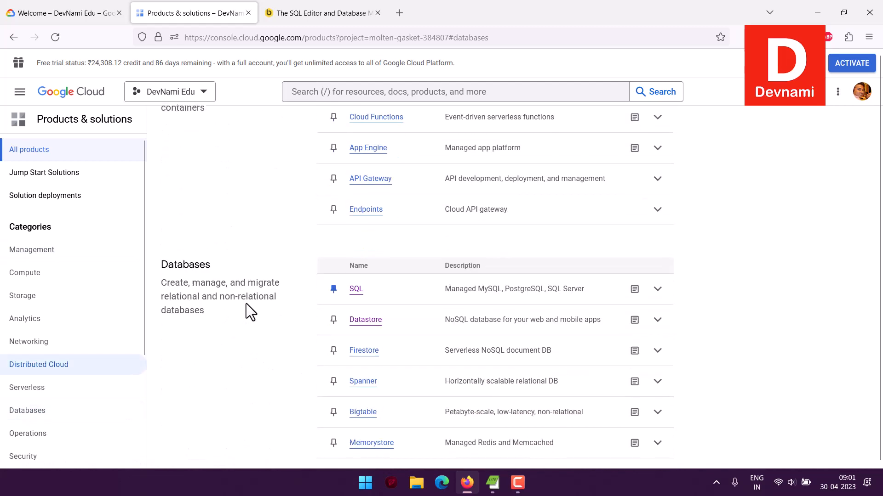
{"action": "left_click", "coordinate": [356, 139]}
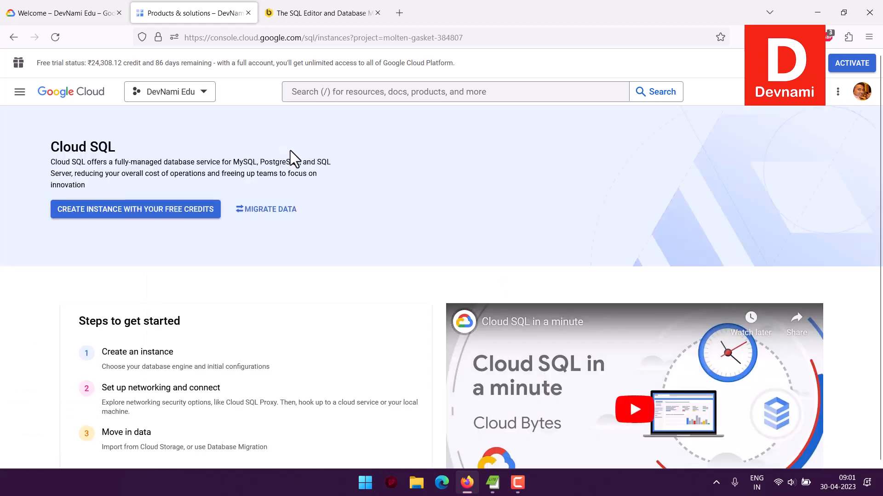
Start creating a Cloud SQL instance with the free credits and choose MySQL as the database engine
{"action": "left_click_drag", "start_coordinate": [51, 146], "coordinate": [105, 183]}
{"action": "left_click", "coordinate": [104, 183]}
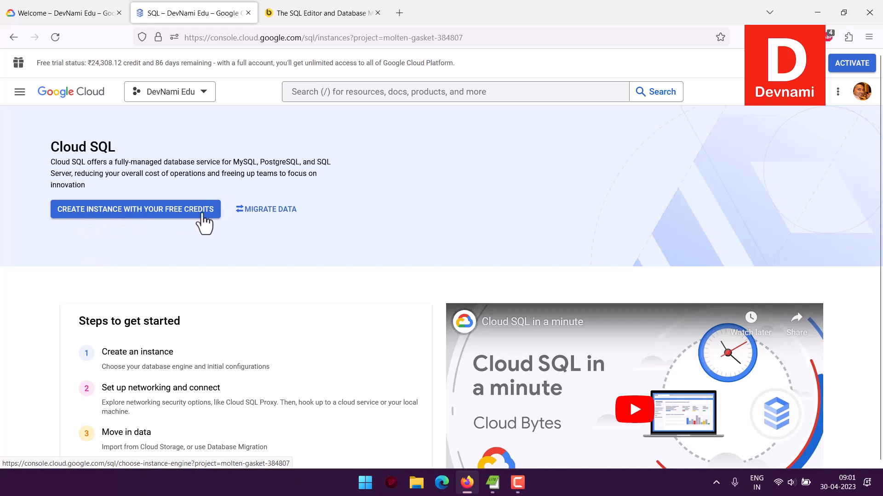
{"action": "left_click", "coordinate": [113, 214]}
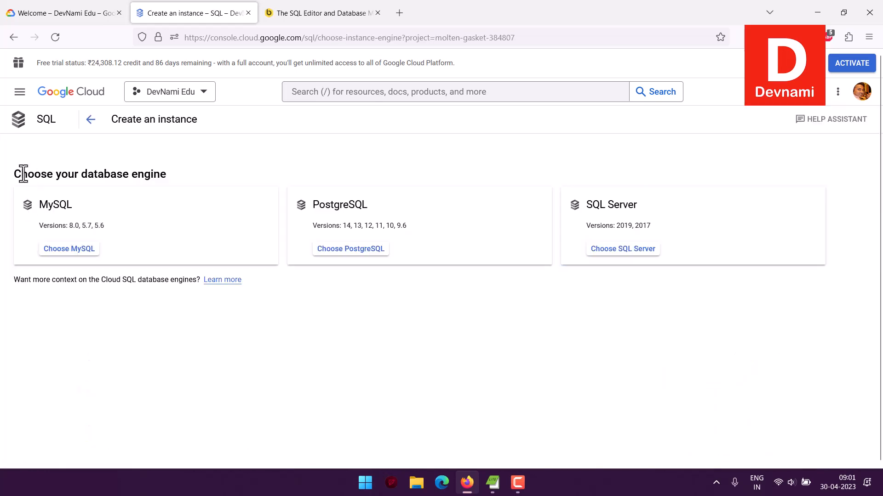
{"action": "left_click_drag", "start_coordinate": [18, 174], "coordinate": [173, 179]}
{"action": "left_click", "coordinate": [170, 180]}
{"action": "left_click", "coordinate": [44, 251]}
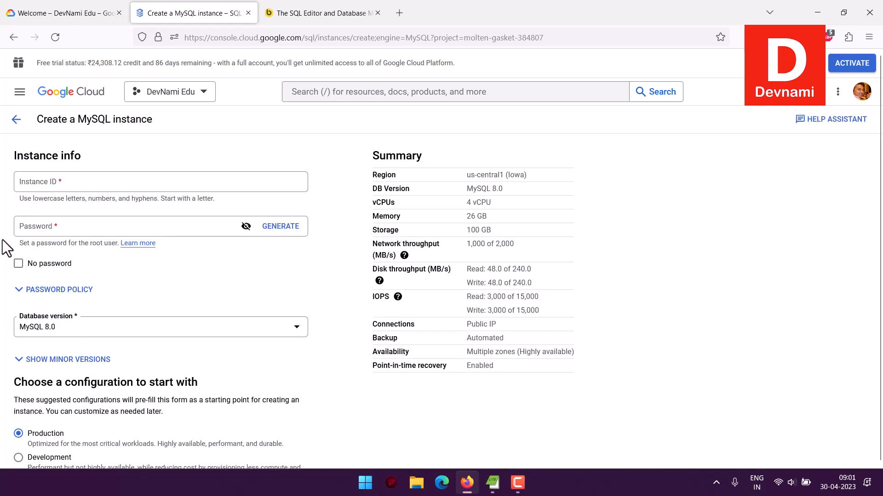
Set the instance ID to devmysql and enter a password for the root user
{"action": "left_click", "coordinate": [43, 180]}
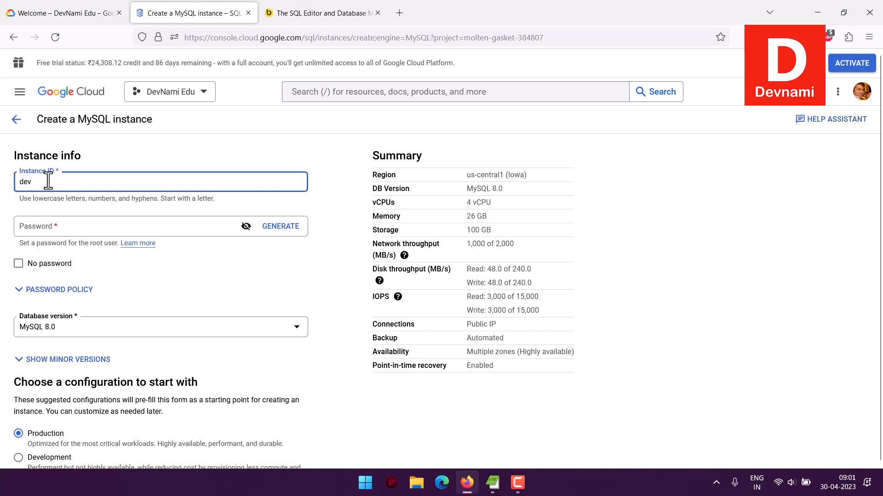
{"action": "type", "text": "devmysql"}
{"action": "left_click", "coordinate": [48, 232]}
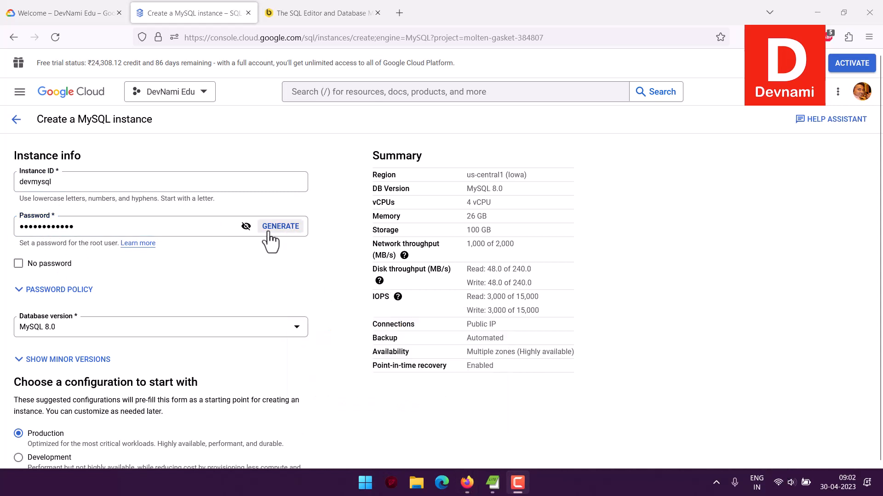
Expand the password policy and review the instance-level password requirements
{"action": "left_click", "coordinate": [44, 290]}
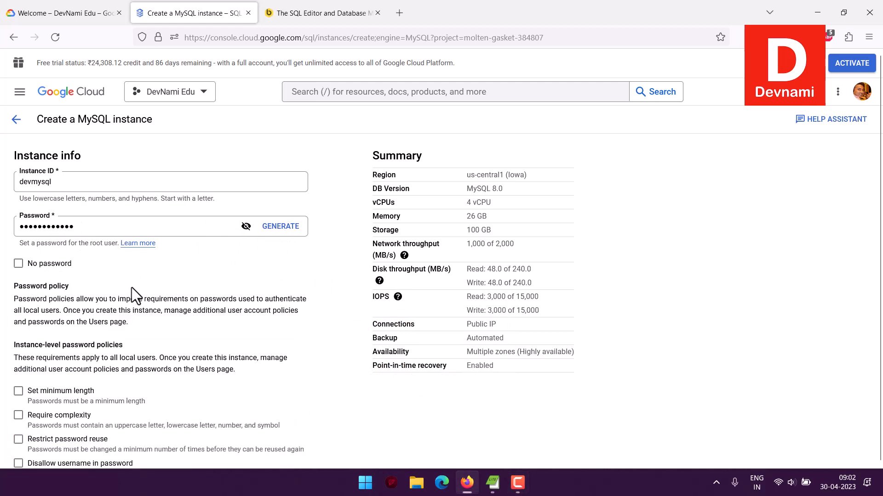
{"action": "scroll", "coordinate": [144, 283], "scroll_direction": "down", "scroll_amount": 3}
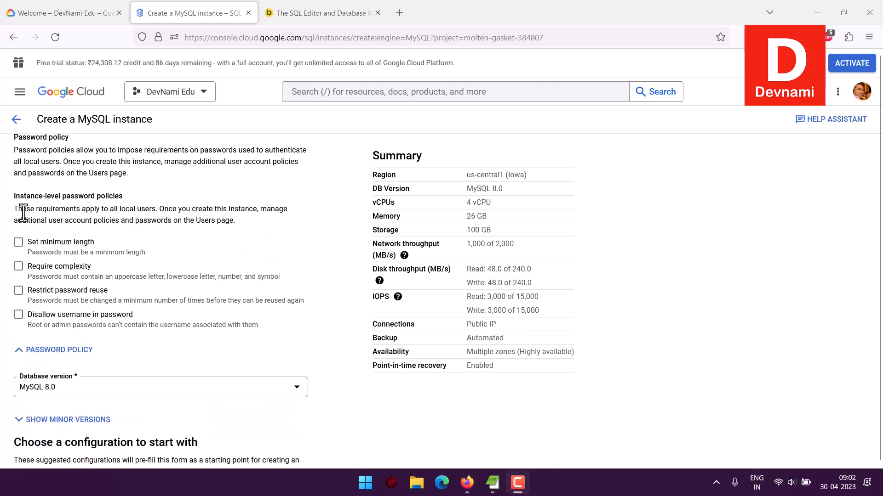
{"action": "left_click_drag", "start_coordinate": [15, 209], "coordinate": [221, 219]}
{"action": "left_click", "coordinate": [261, 224]}
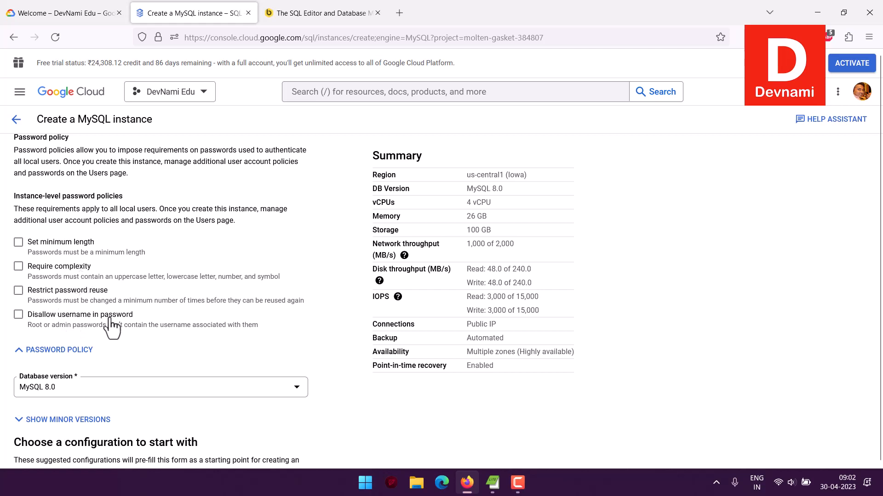
{"action": "scroll", "coordinate": [24, 299], "scroll_direction": "down", "scroll_amount": 5}
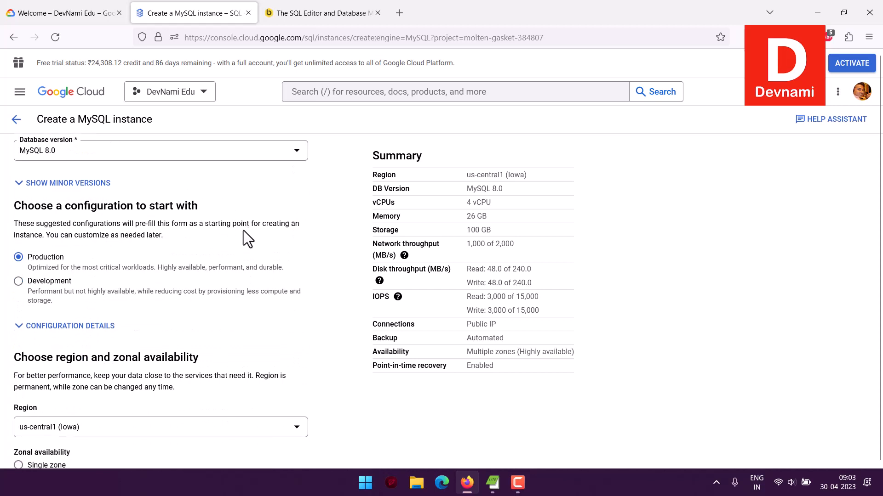
Choose MySQL 8.0 as the database version
{"action": "scroll", "coordinate": [247, 239], "scroll_direction": "up", "scroll_amount": 1}
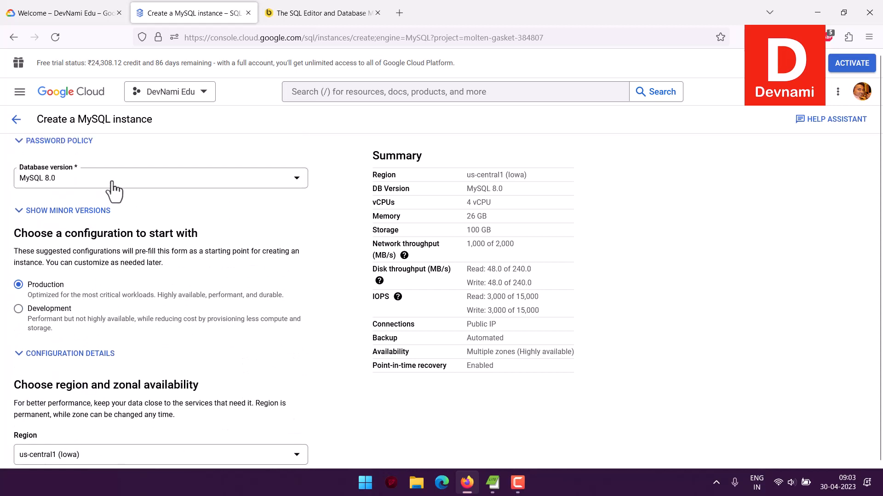
{"action": "left_click", "coordinate": [114, 188]}
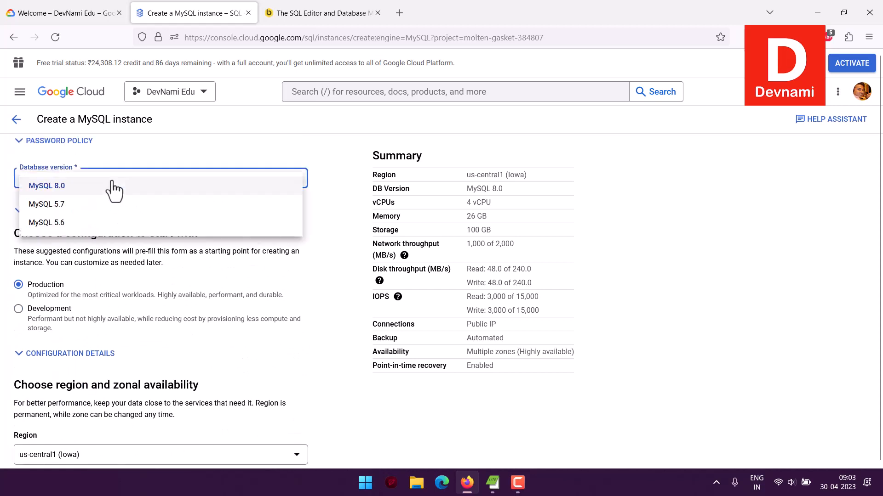
{"action": "left_click", "coordinate": [63, 186]}
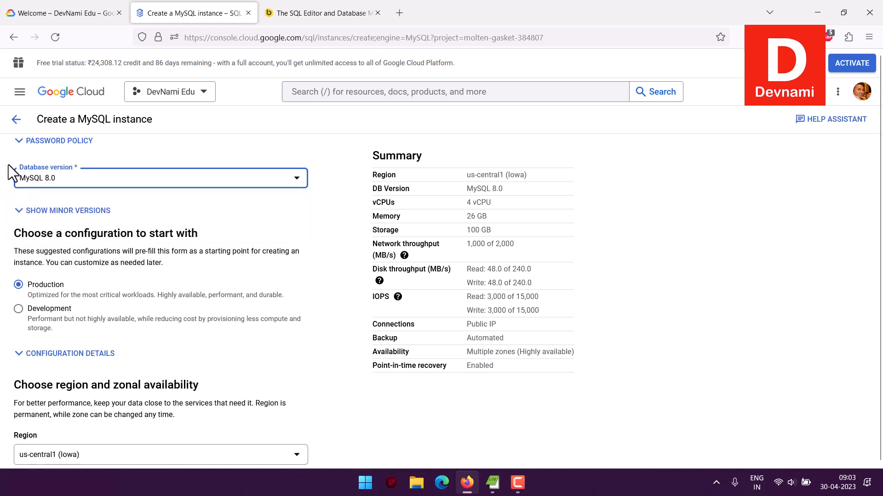
{"action": "scroll", "coordinate": [8, 168], "scroll_direction": "down", "scroll_amount": 2}
{"action": "scroll", "coordinate": [8, 165], "scroll_direction": "down", "scroll_amount": 1}
{"action": "scroll", "coordinate": [8, 165], "scroll_direction": "up", "scroll_amount": 1}
{"action": "left_click_drag", "start_coordinate": [15, 184], "coordinate": [65, 184]}
{"action": "left_click", "coordinate": [187, 216]}
{"action": "left_click", "coordinate": [186, 216]}
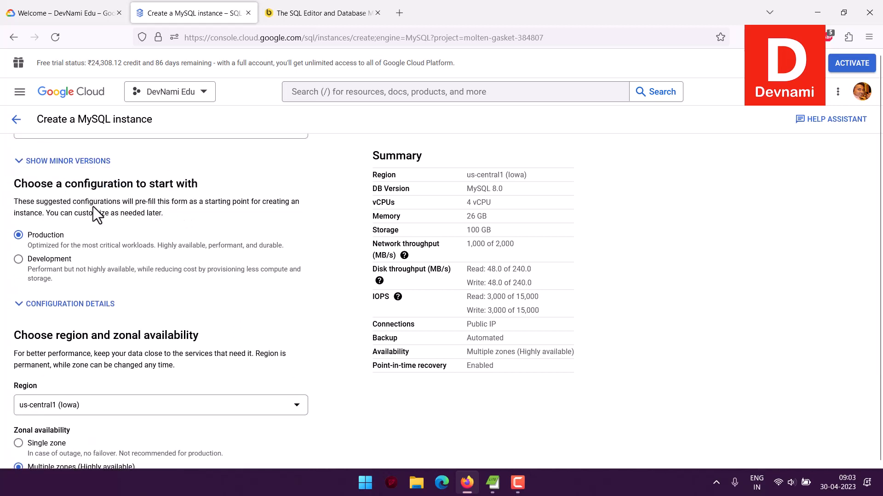
Apply the Development configuration and compare its details with those of Production
{"action": "left_click", "coordinate": [56, 271]}
{"action": "left_click", "coordinate": [97, 307]}
{"action": "scroll", "coordinate": [6, 286], "scroll_direction": "down", "scroll_amount": 2}
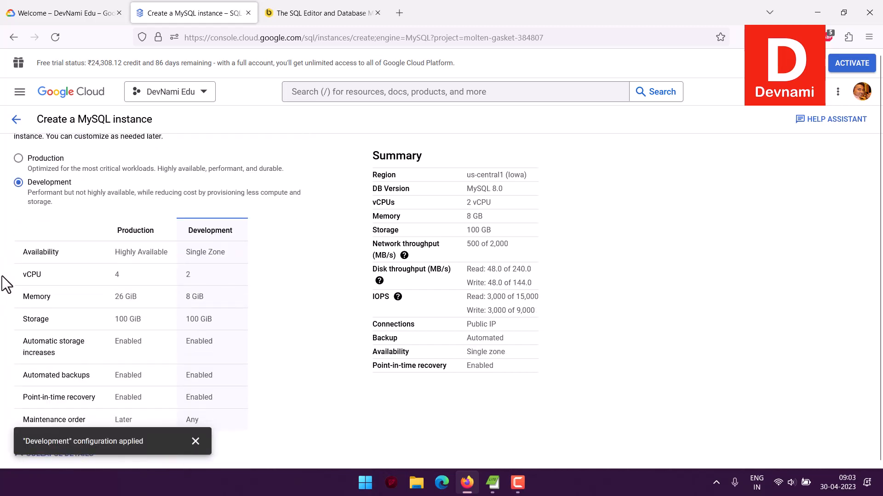
{"action": "scroll", "coordinate": [8, 280], "scroll_direction": "down", "scroll_amount": 2}
{"action": "scroll", "coordinate": [106, 274], "scroll_direction": "up", "scroll_amount": 1}
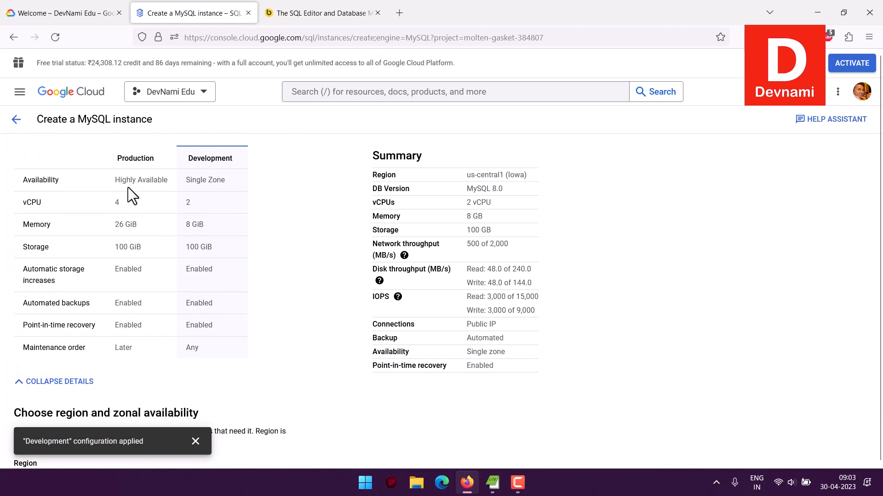
{"action": "left_click_drag", "start_coordinate": [121, 181], "coordinate": [212, 349]}
{"action": "left_click", "coordinate": [177, 258]}
Read the region and zonal availability guidance and set the instance's region to asia-south1 (Mumbai)
{"action": "scroll", "coordinate": [243, 235], "scroll_direction": "down", "scroll_amount": 5}
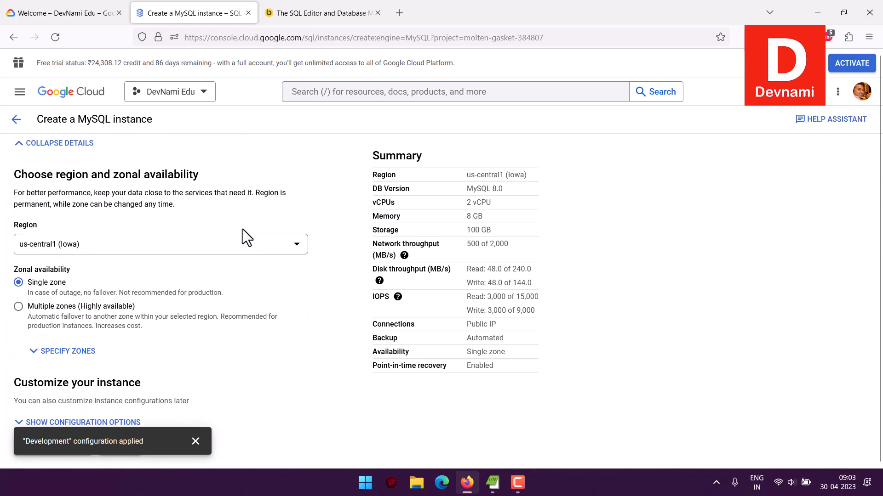
{"action": "left_click_drag", "start_coordinate": [21, 175], "coordinate": [185, 208]}
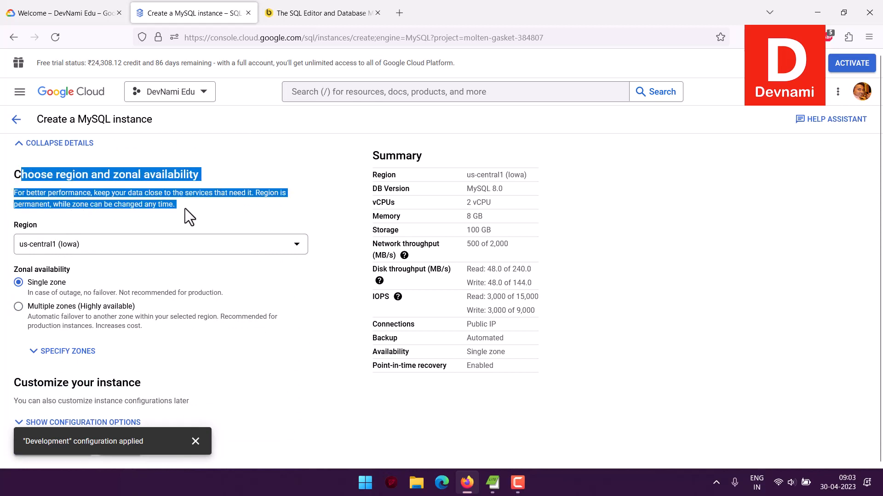
{"action": "left_click", "coordinate": [185, 208]}
{"action": "left_click_drag", "start_coordinate": [17, 176], "coordinate": [236, 180]}
{"action": "left_click", "coordinate": [237, 181]}
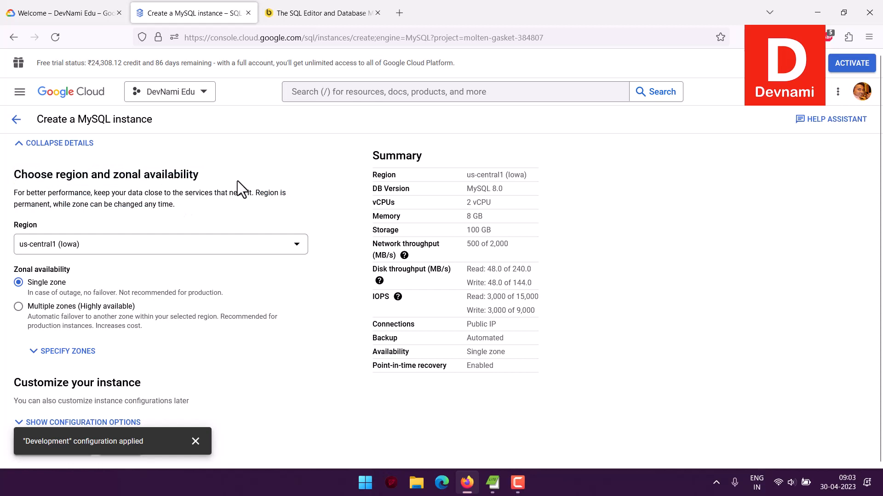
{"action": "left_click", "coordinate": [69, 252]}
{"action": "scroll", "coordinate": [183, 264], "scroll_direction": "up", "scroll_amount": 10}
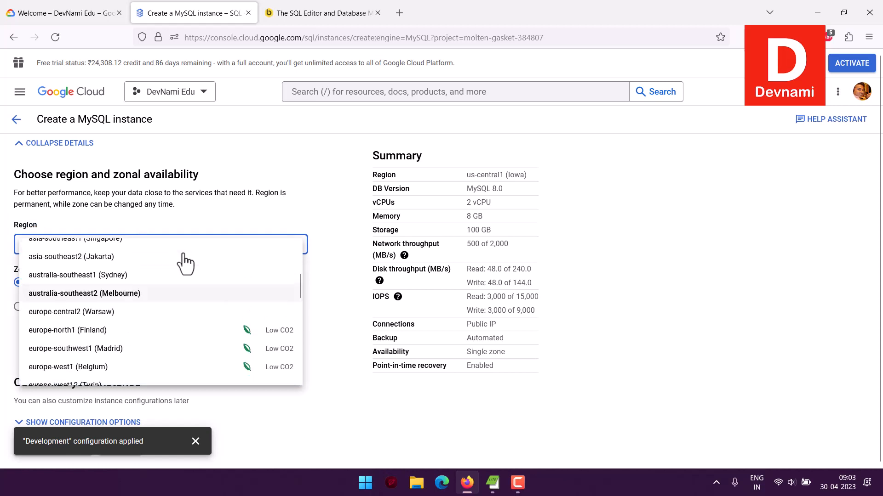
{"action": "scroll", "coordinate": [216, 297], "scroll_direction": "down", "scroll_amount": 5}
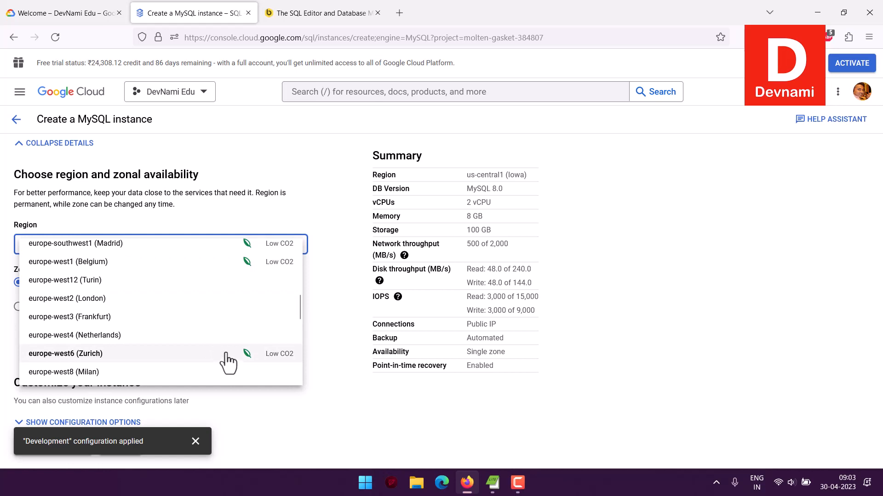
{"action": "scroll", "coordinate": [223, 322], "scroll_direction": "up", "scroll_amount": 5}
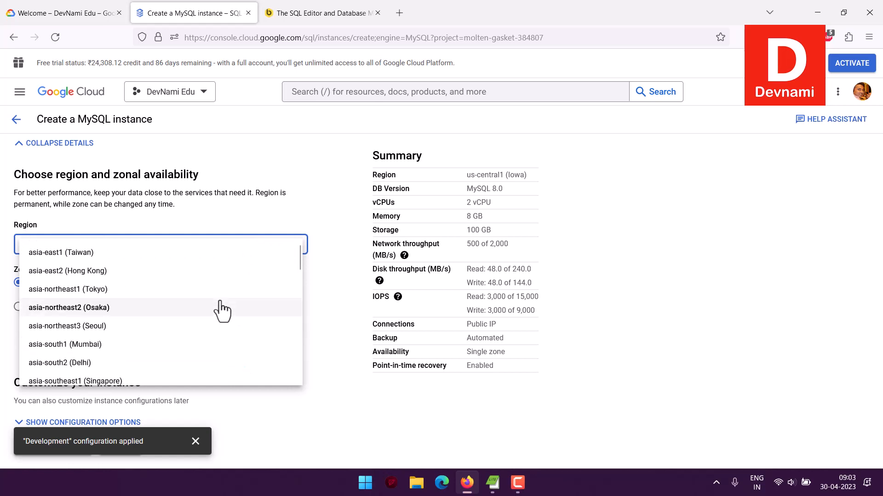
{"action": "scroll", "coordinate": [130, 304], "scroll_direction": "down", "scroll_amount": 2}
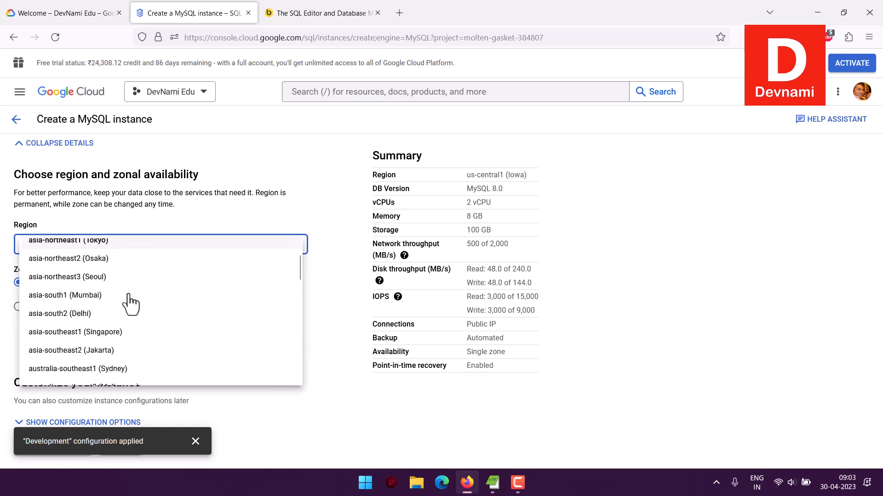
{"action": "scroll", "coordinate": [101, 294], "scroll_direction": "down", "scroll_amount": 2}
{"action": "scroll", "coordinate": [76, 299], "scroll_direction": "up", "scroll_amount": 4}
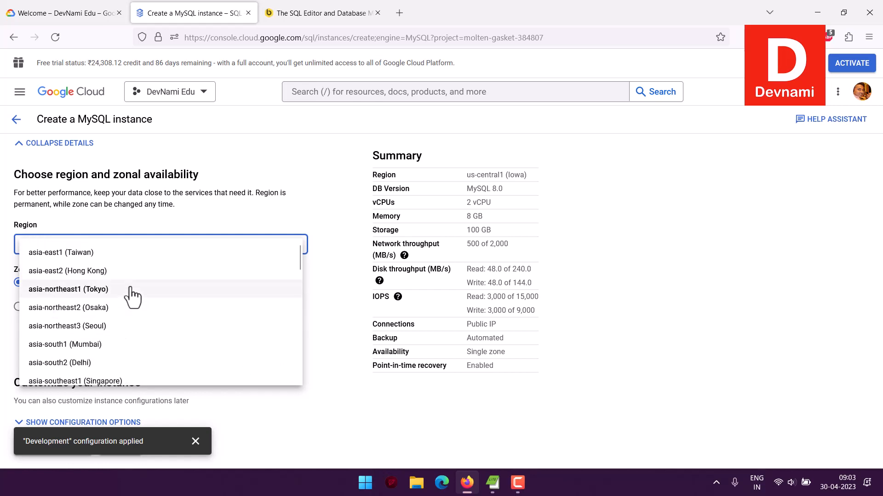
{"action": "left_click", "coordinate": [81, 345]}
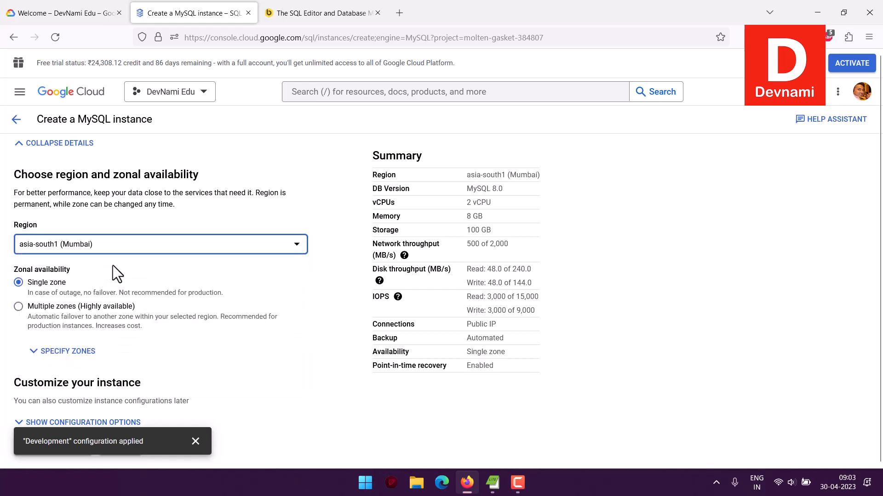
{"action": "left_click", "coordinate": [102, 268]}
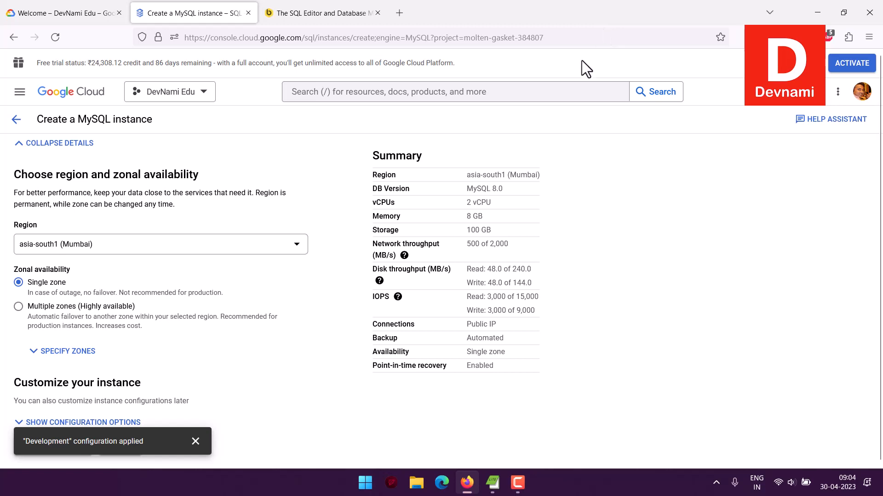
Dismiss the configuration notification, show the instance's configuration options and review the available machine types and remaining sections
{"action": "left_click", "coordinate": [195, 442]}
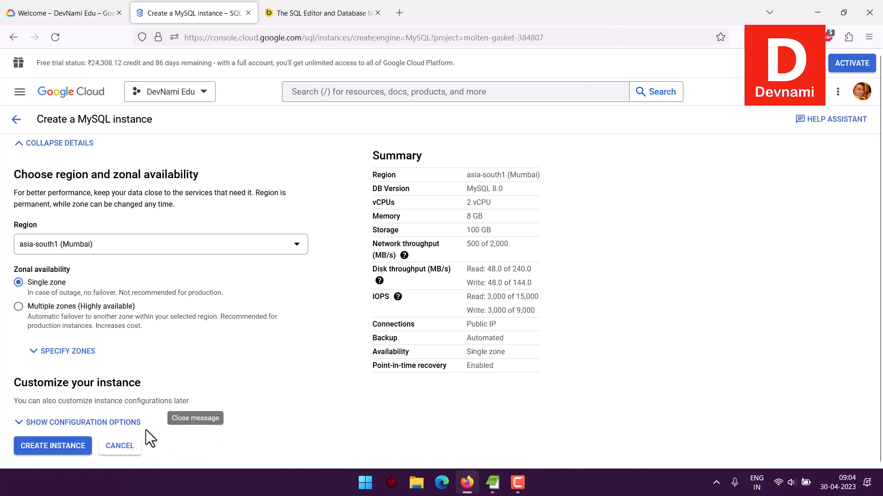
{"action": "left_click", "coordinate": [117, 423]}
{"action": "scroll", "coordinate": [258, 322], "scroll_direction": "down", "scroll_amount": 6}
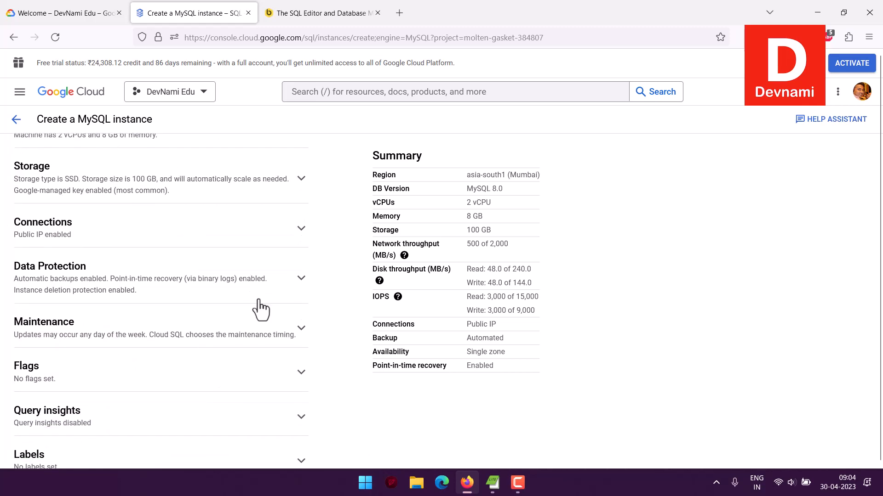
{"action": "scroll", "coordinate": [262, 307], "scroll_direction": "up", "scroll_amount": 3}
{"action": "left_click", "coordinate": [301, 222]}
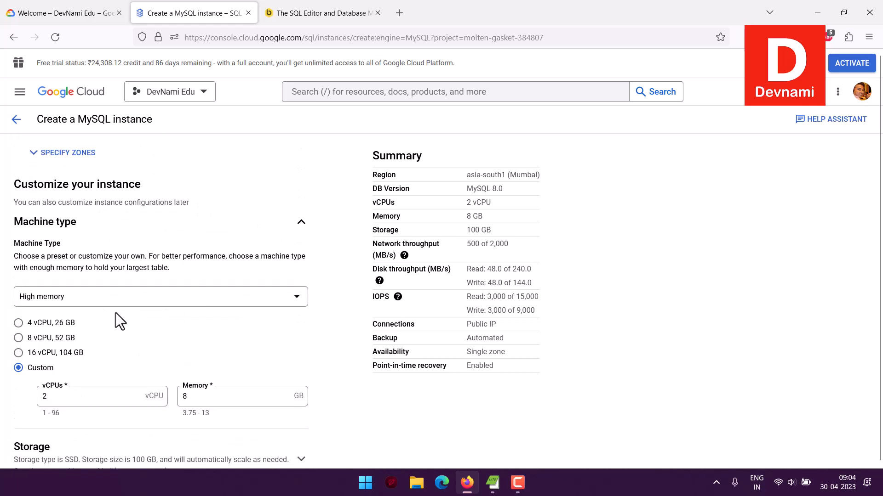
{"action": "left_click", "coordinate": [294, 297]}
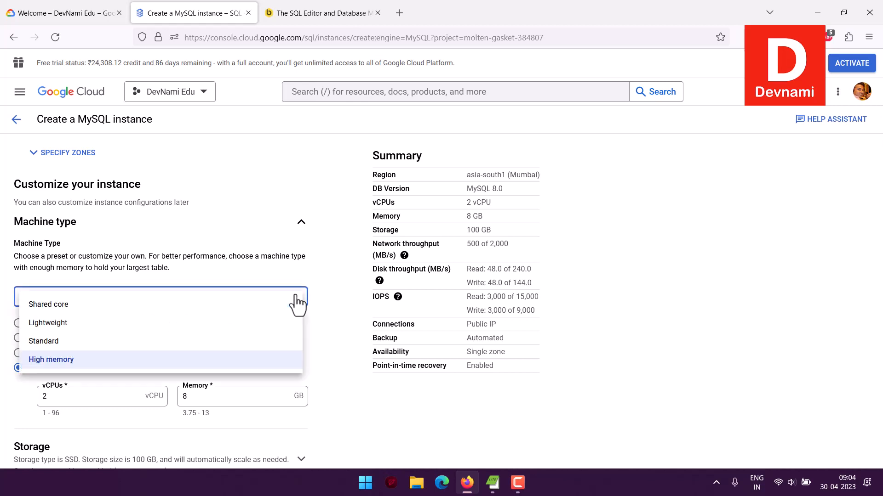
{"action": "left_click", "coordinate": [293, 272]}
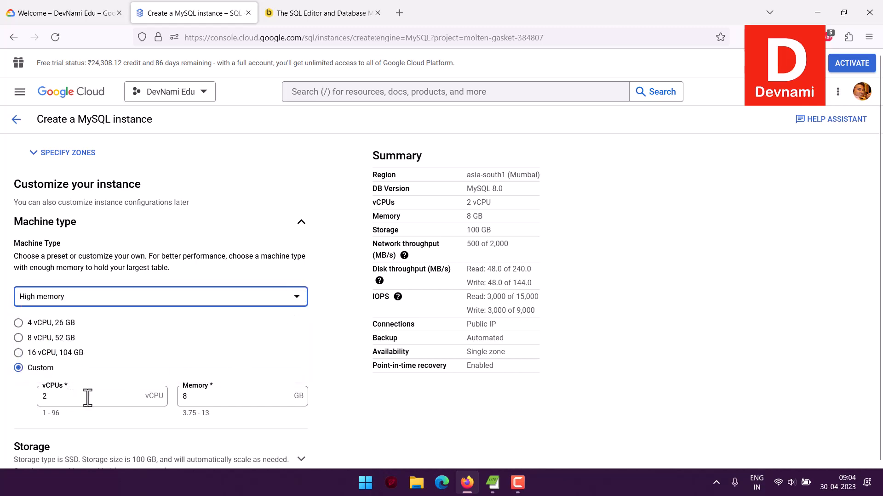
{"action": "scroll", "coordinate": [334, 351], "scroll_direction": "down", "scroll_amount": 4}
{"action": "scroll", "coordinate": [329, 338], "scroll_direction": "down", "scroll_amount": 2}
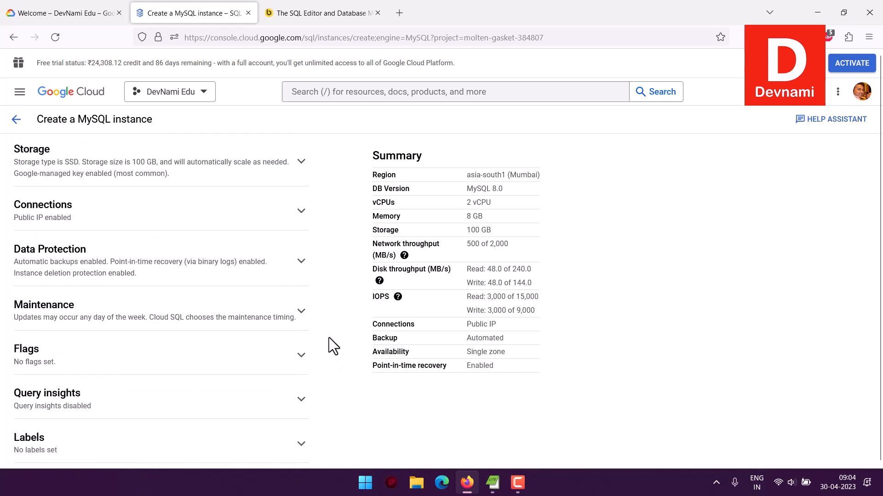
Expand the Storage settings and set the instance's storage capacity to 10 GB
{"action": "left_click", "coordinate": [301, 168]}
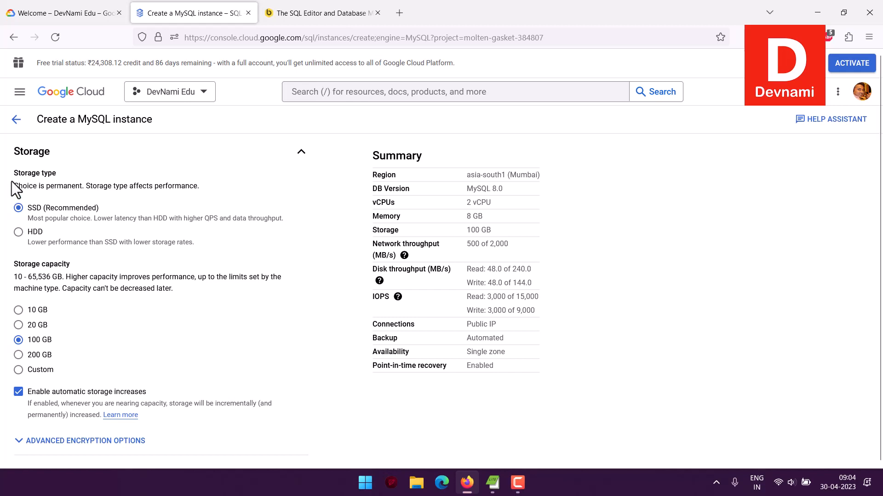
{"action": "mouse_move", "coordinate": [18, 264]}
{"action": "left_mouse_down"}
{"action": "mouse_move", "coordinate": [194, 291]}
{"action": "mouse_move", "coordinate": [10, 261]}
{"action": "left_mouse_up"}
{"action": "left_click", "coordinate": [11, 261]}
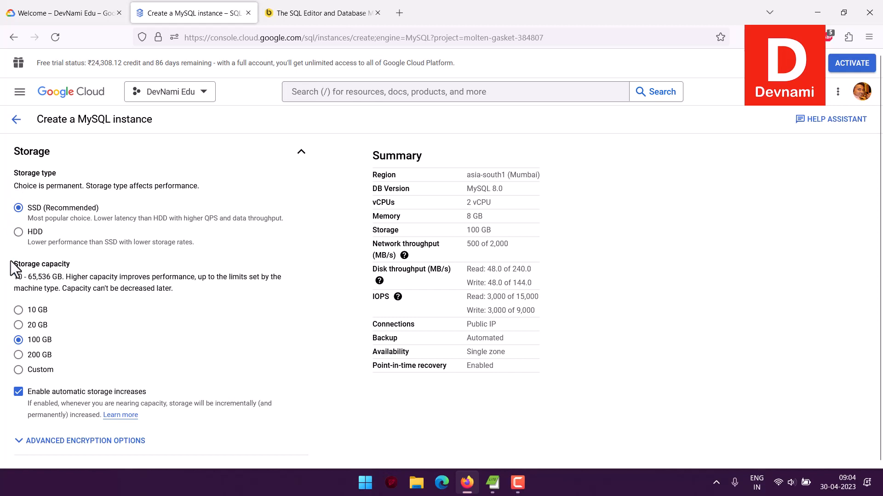
{"action": "left_click", "coordinate": [20, 310]}
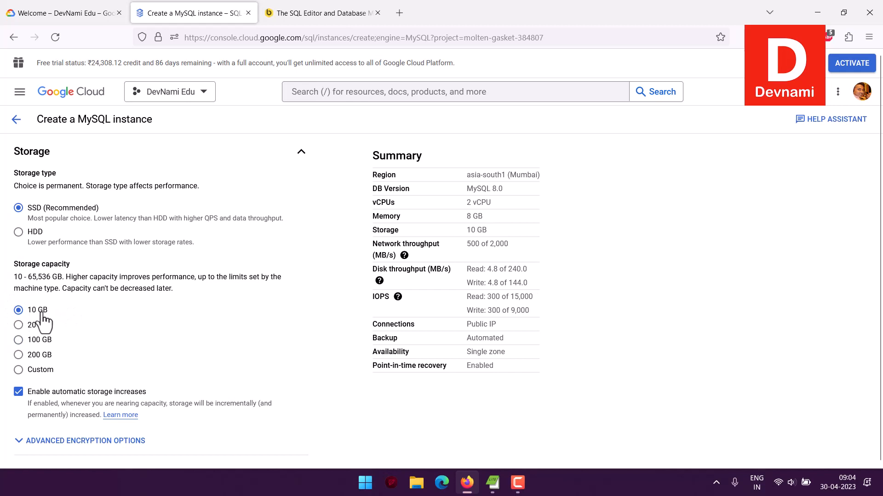
Review the advanced encryption options for the instance's storage and collapse them again
{"action": "scroll", "coordinate": [309, 263], "scroll_direction": "down", "scroll_amount": 3}
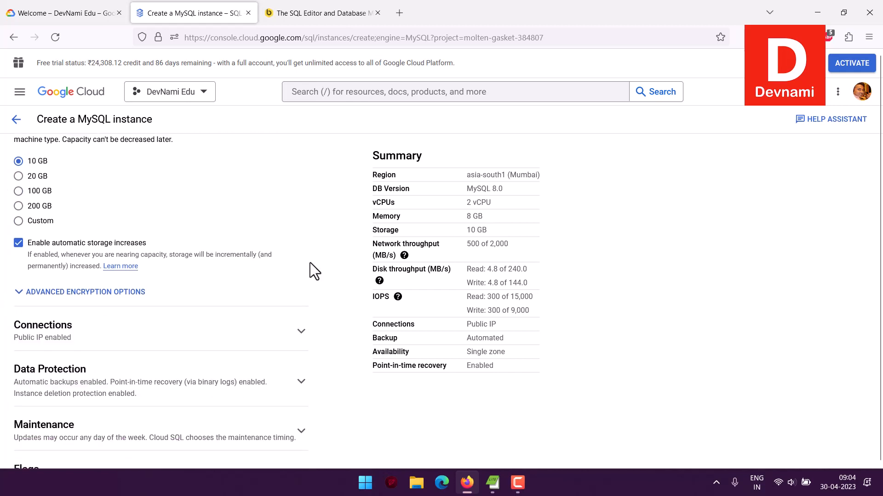
{"action": "left_click", "coordinate": [119, 294]}
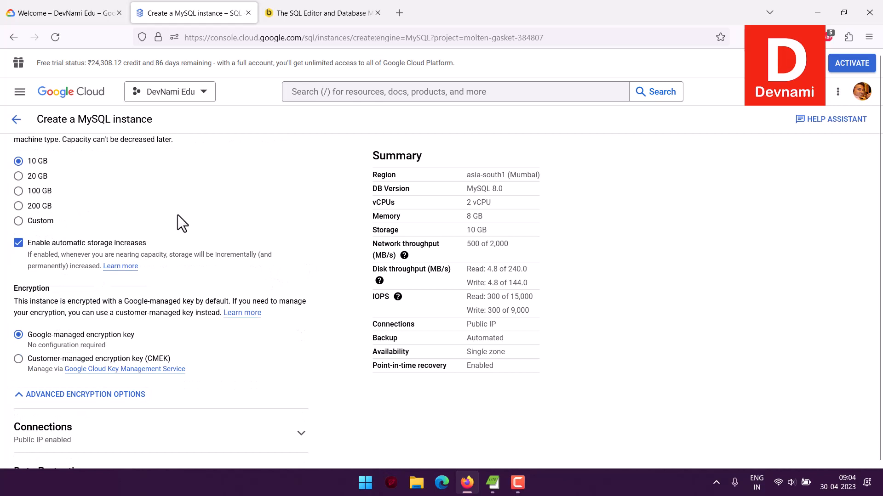
{"action": "scroll", "coordinate": [177, 216], "scroll_direction": "down", "scroll_amount": 2}
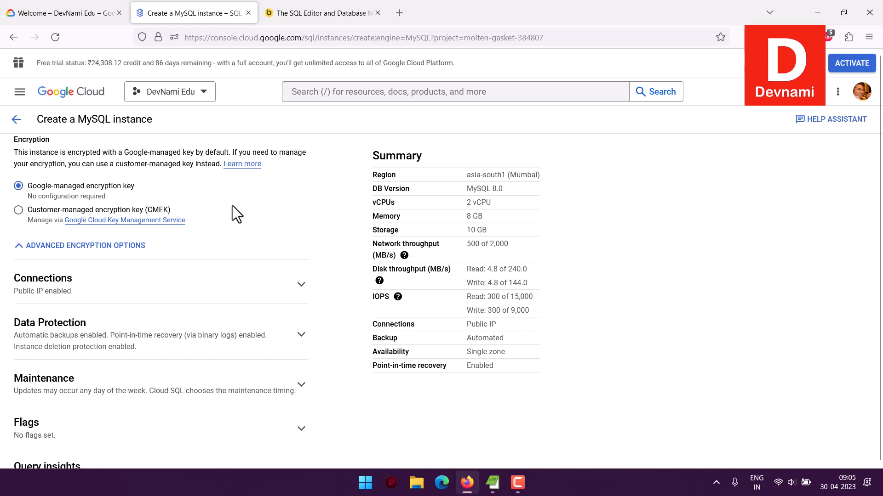
{"action": "left_click", "coordinate": [125, 246]}
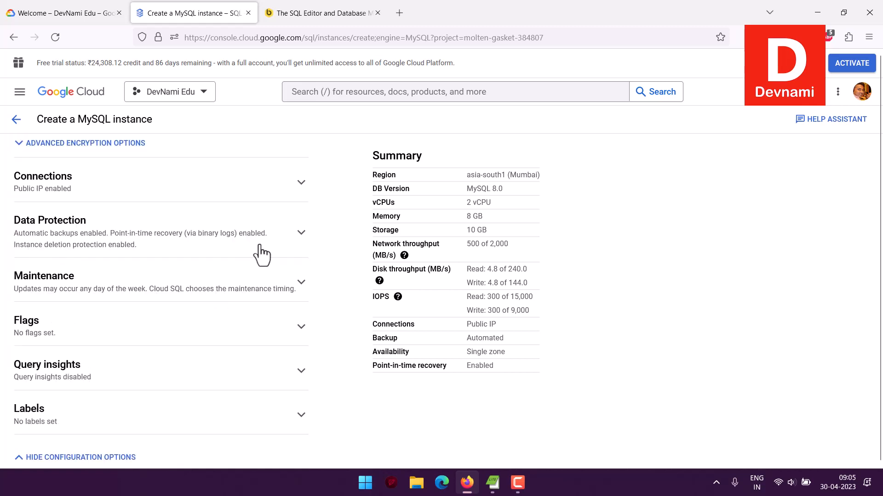
Add an authorized network named all with the range 0.0.0.0/0 to the instance's public IP connections
{"action": "left_click", "coordinate": [301, 183]}
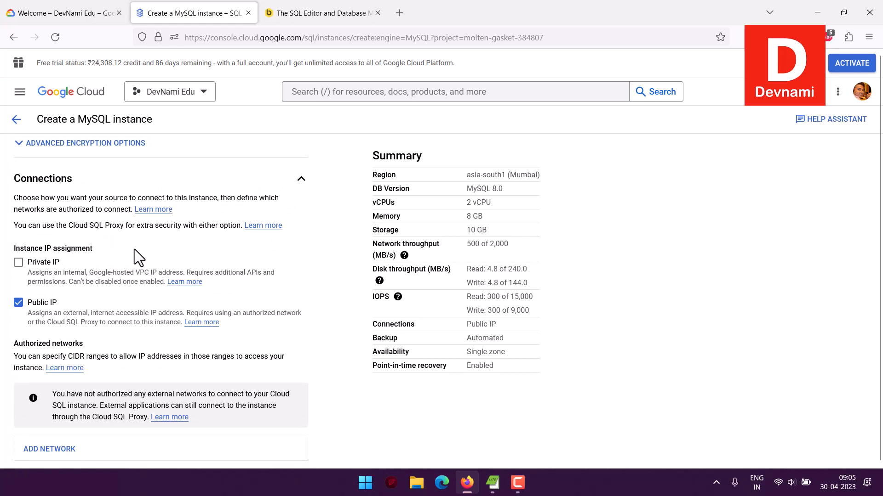
{"action": "scroll", "coordinate": [134, 249], "scroll_direction": "up", "scroll_amount": 1}
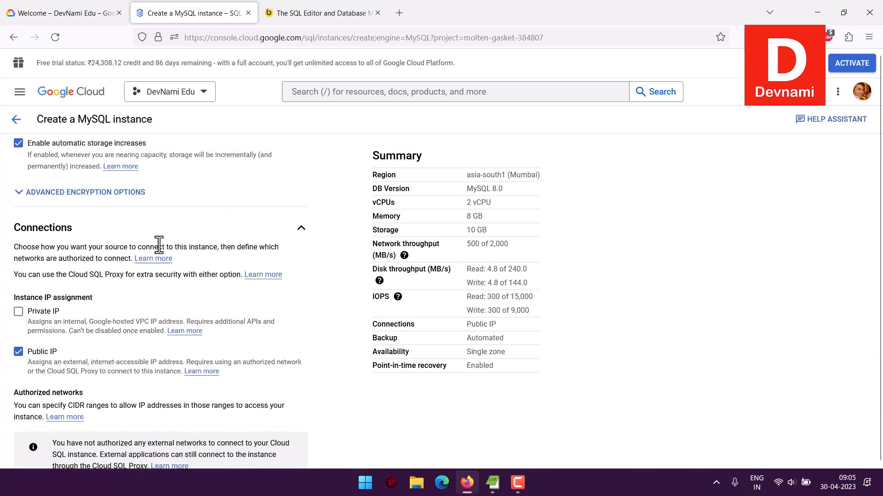
{"action": "scroll", "coordinate": [158, 244], "scroll_direction": "down", "scroll_amount": 4}
{"action": "left_click", "coordinate": [173, 309]}
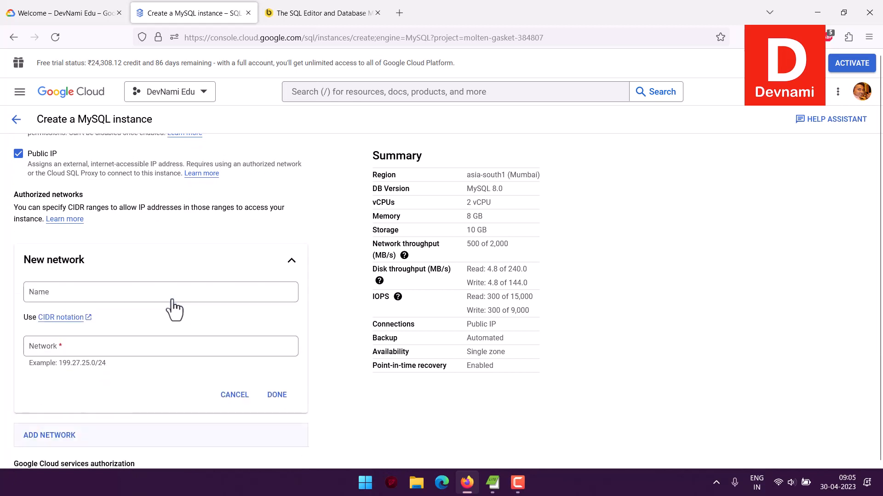
{"action": "left_click", "coordinate": [55, 293]}
{"action": "type", "text": "all"}
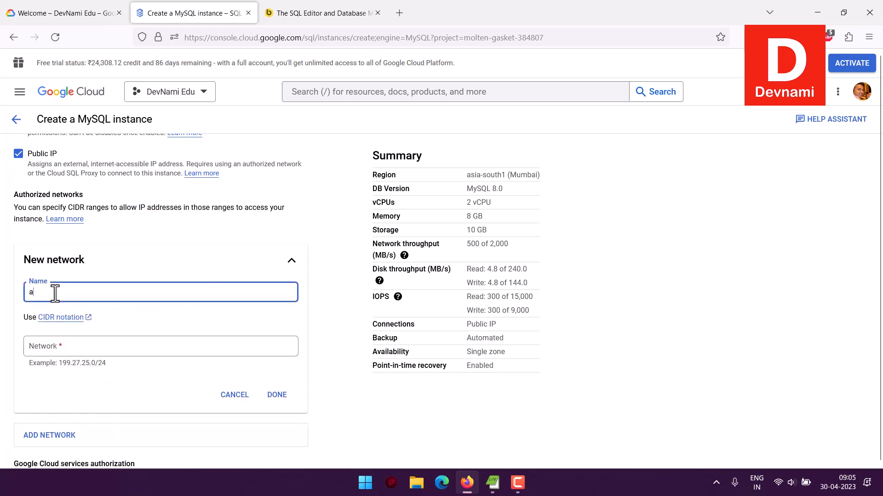
{"action": "left_click", "coordinate": [60, 351]}
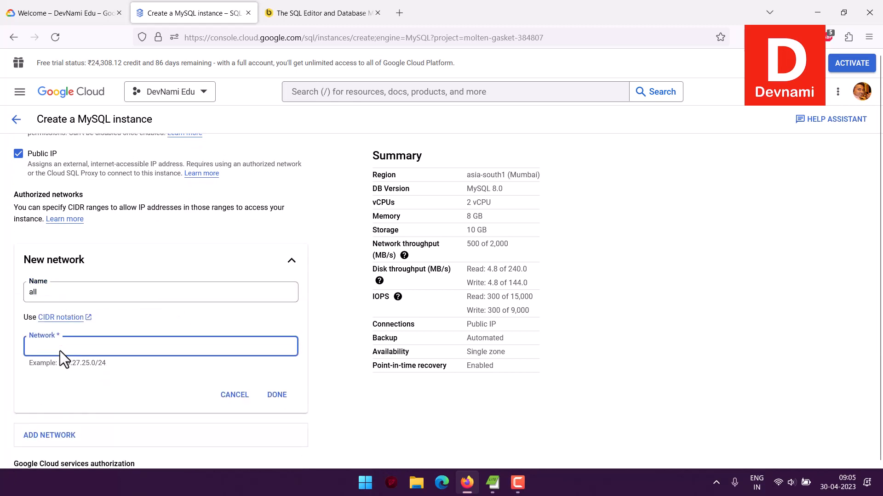
{"action": "type", "text": "0.0.0."}
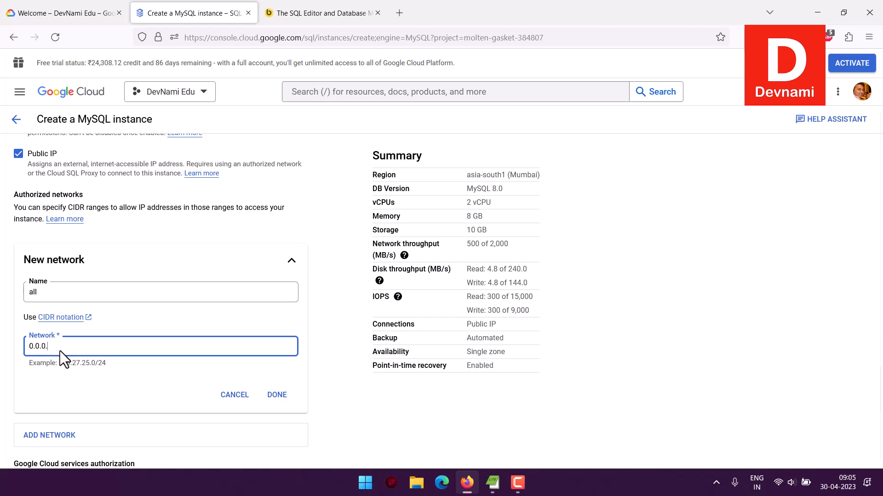
{"action": "type", "text": "0/0"}
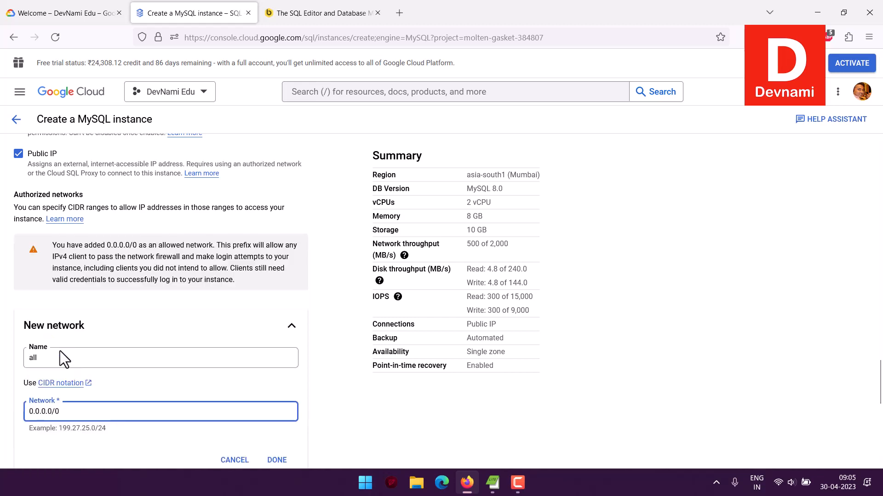
{"action": "scroll", "coordinate": [60, 351], "scroll_direction": "down", "scroll_amount": 2}
{"action": "left_click", "coordinate": [277, 361]}
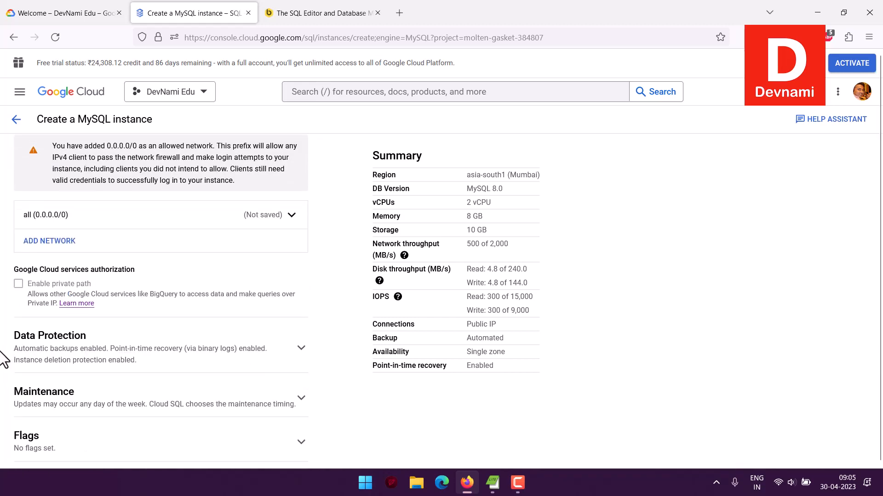
Review the Data Protection settings for automated backups, point-in-time recovery and deletion protection
{"action": "scroll", "coordinate": [5, 342], "scroll_direction": "down", "scroll_amount": 2}
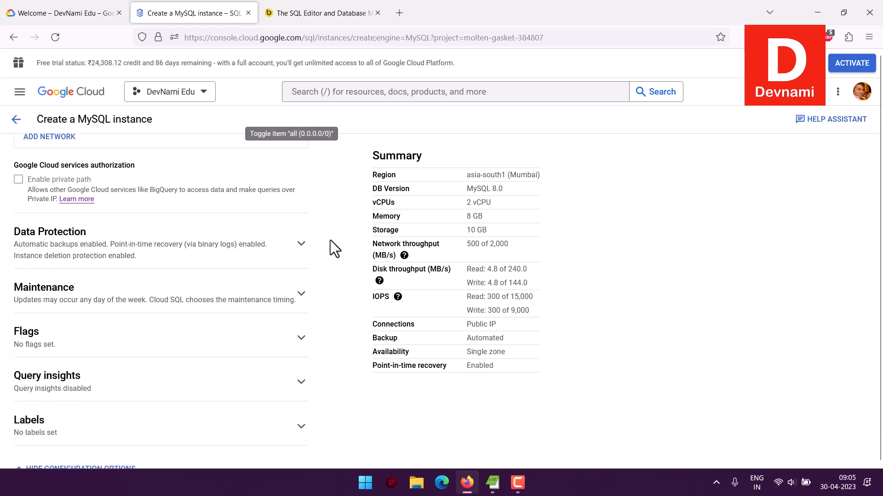
{"action": "left_click", "coordinate": [301, 245]}
{"action": "scroll", "coordinate": [257, 247], "scroll_direction": "down", "scroll_amount": 3}
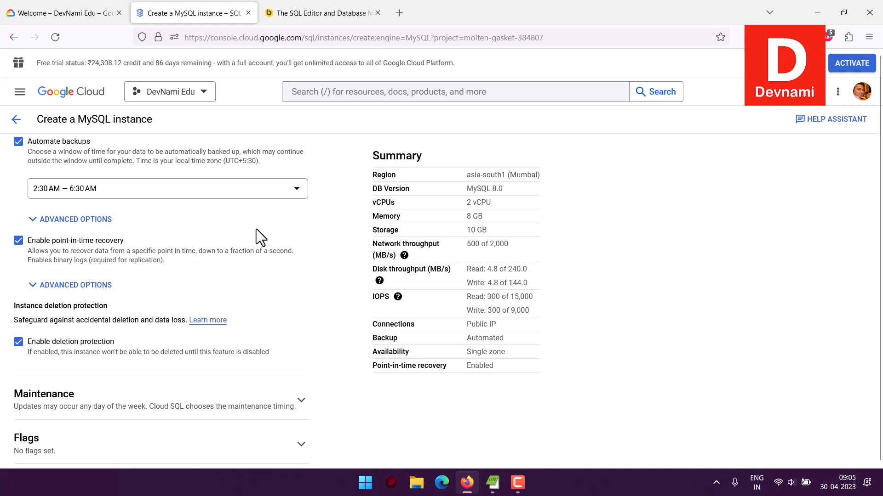
{"action": "scroll", "coordinate": [64, 347], "scroll_direction": "down", "scroll_amount": 3}
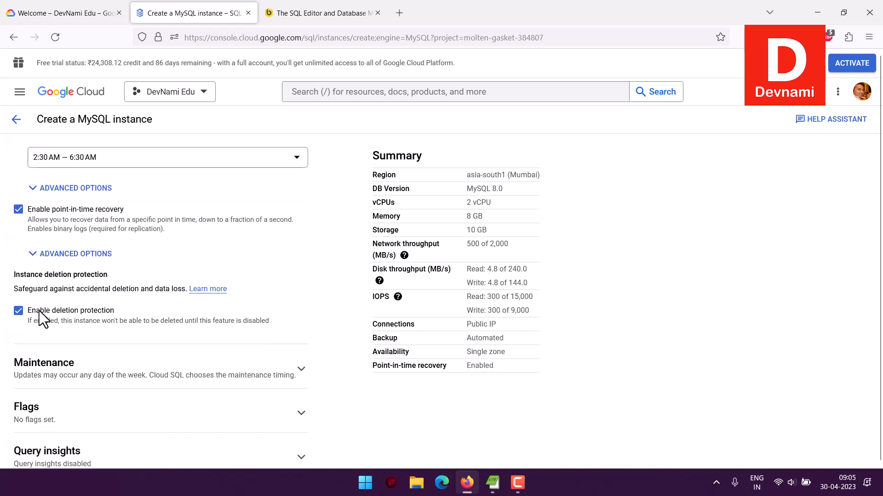
Examine the Maintenance settings, including the maintenance window and the order of update
{"action": "left_click", "coordinate": [303, 253]}
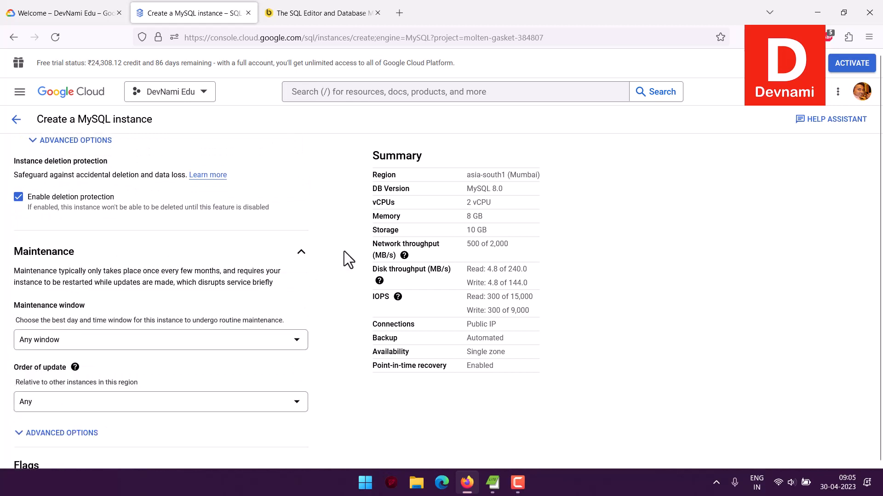
{"action": "scroll", "coordinate": [343, 251], "scroll_direction": "down", "scroll_amount": 1}
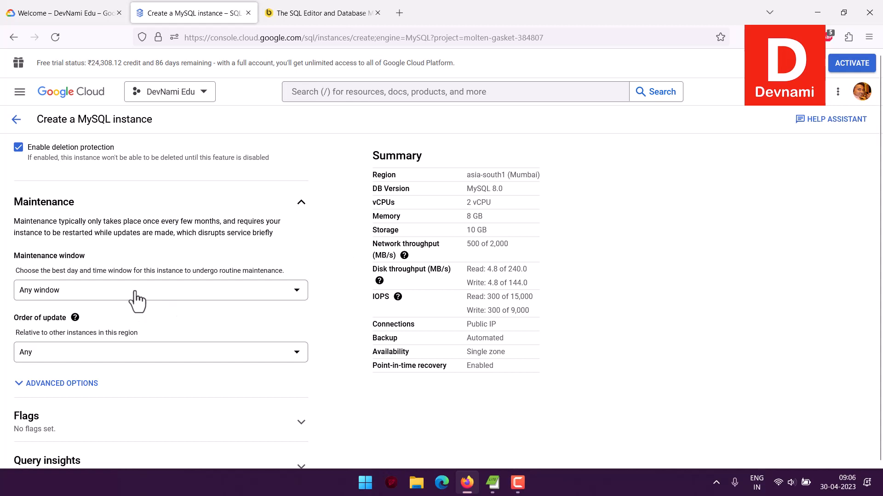
{"action": "left_click_drag", "start_coordinate": [17, 332], "coordinate": [138, 332]}
{"action": "left_click", "coordinate": [8, 327]}
{"action": "scroll", "coordinate": [9, 328], "scroll_direction": "down", "scroll_amount": 2}
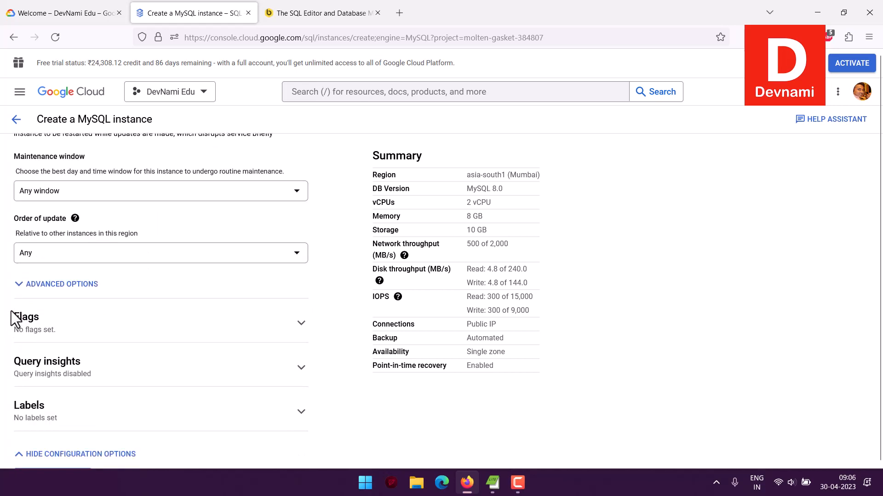
{"action": "left_click", "coordinate": [59, 257]}
{"action": "left_click", "coordinate": [1, 252]}
{"action": "scroll", "coordinate": [3, 252], "scroll_direction": "down", "scroll_amount": 1}
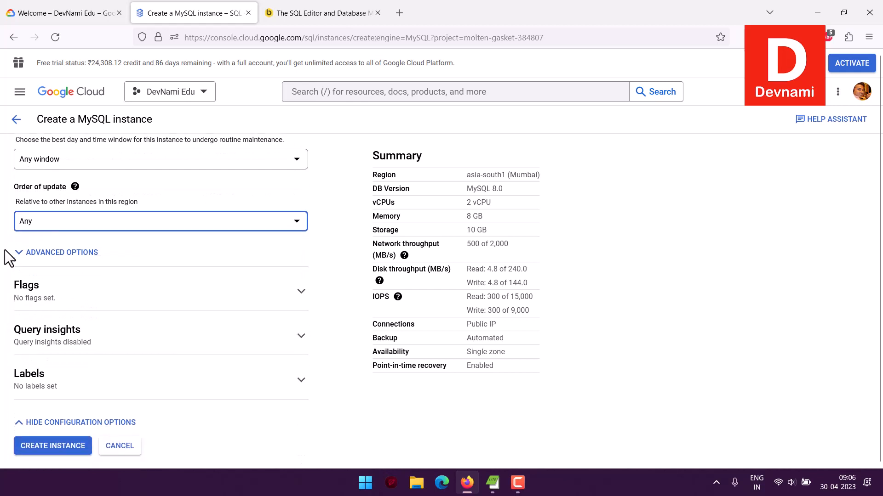
Expand the Flags section and read how flags customize the instance
{"action": "left_click", "coordinate": [31, 282]}
{"action": "scroll", "coordinate": [8, 290], "scroll_direction": "down", "scroll_amount": 1}
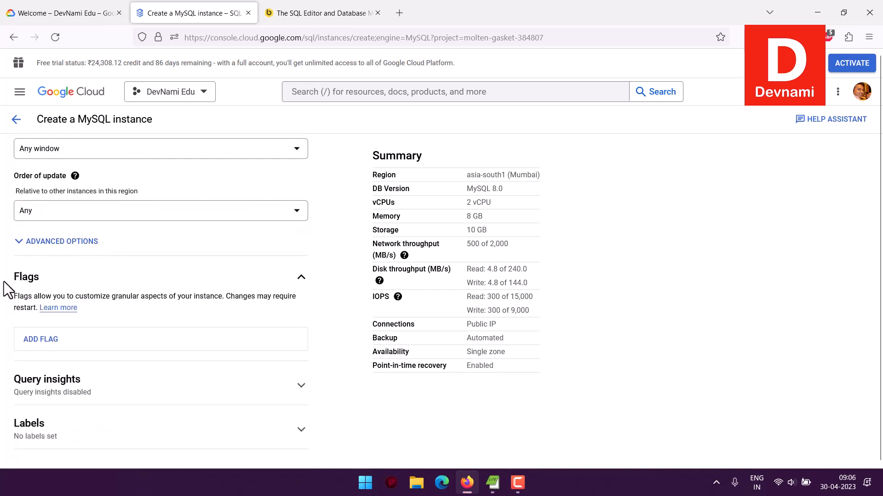
{"action": "left_click_drag", "start_coordinate": [46, 296], "coordinate": [189, 310]}
{"action": "left_click", "coordinate": [123, 313]}
{"action": "left_click", "coordinate": [189, 310]}
Read the Query insights description, collapsing the Flags section and finally the Query insights section
{"action": "left_click", "coordinate": [90, 393]}
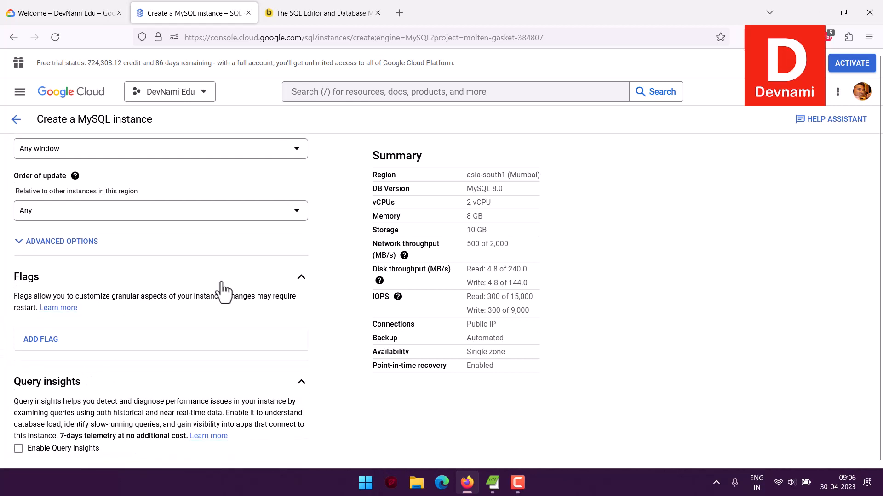
{"action": "left_click", "coordinate": [300, 278]}
{"action": "scroll", "coordinate": [250, 302], "scroll_direction": "down", "scroll_amount": 1}
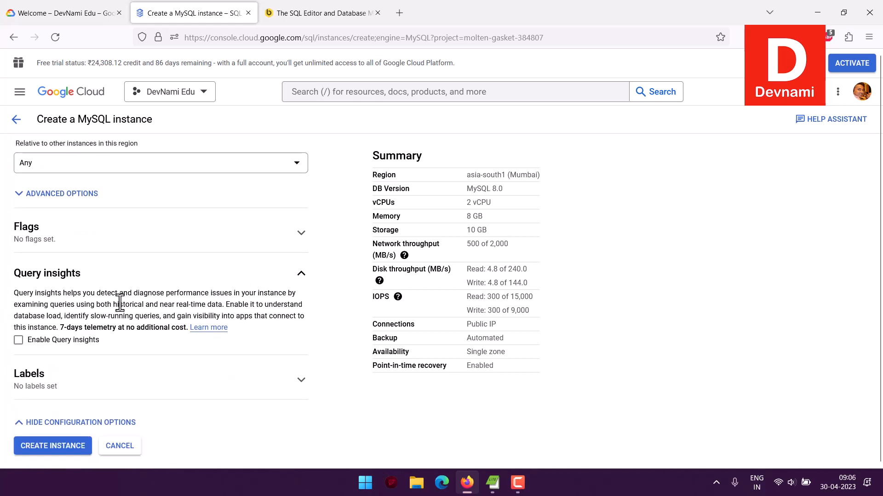
{"action": "left_click_drag", "start_coordinate": [112, 294], "coordinate": [259, 309]}
{"action": "left_click_drag", "start_coordinate": [198, 295], "coordinate": [260, 327]}
{"action": "left_click", "coordinate": [15, 290]}
{"action": "left_click", "coordinate": [263, 330]}
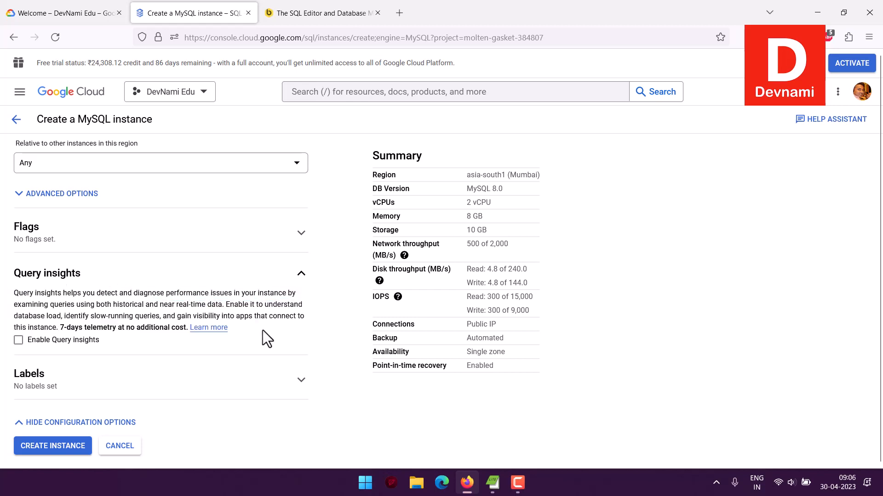
{"action": "left_click", "coordinate": [300, 274]}
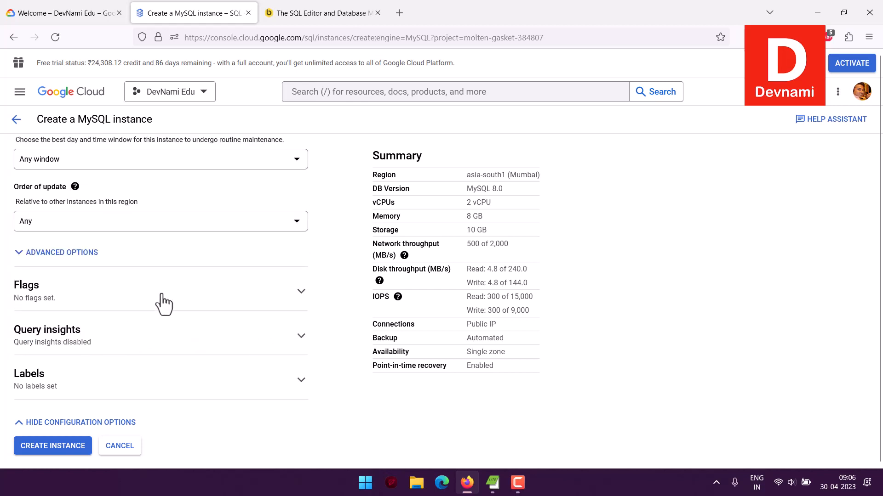
Check the Labels section and the configuration summary, and create the instance
{"action": "left_click", "coordinate": [302, 381]}
{"action": "scroll", "coordinate": [244, 332], "scroll_direction": "down", "scroll_amount": 2}
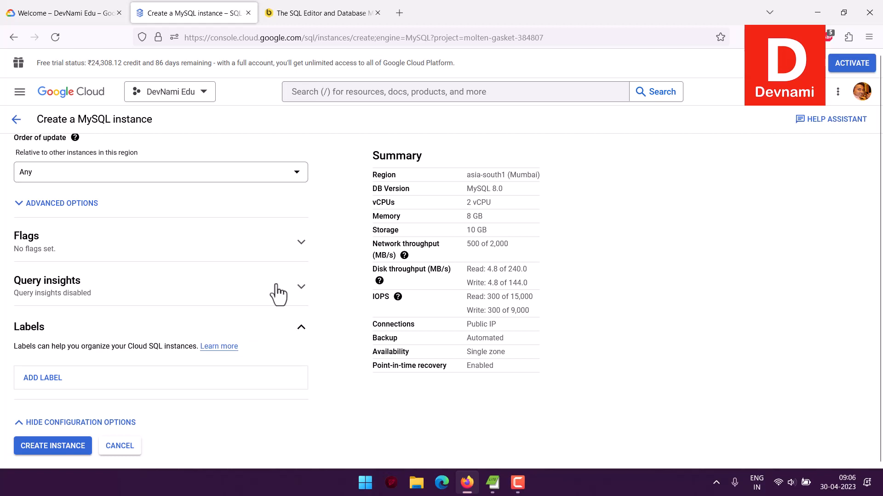
{"action": "left_click_drag", "start_coordinate": [490, 177], "coordinate": [525, 369]}
{"action": "left_click", "coordinate": [516, 367]}
{"action": "left_click", "coordinate": [50, 444]}
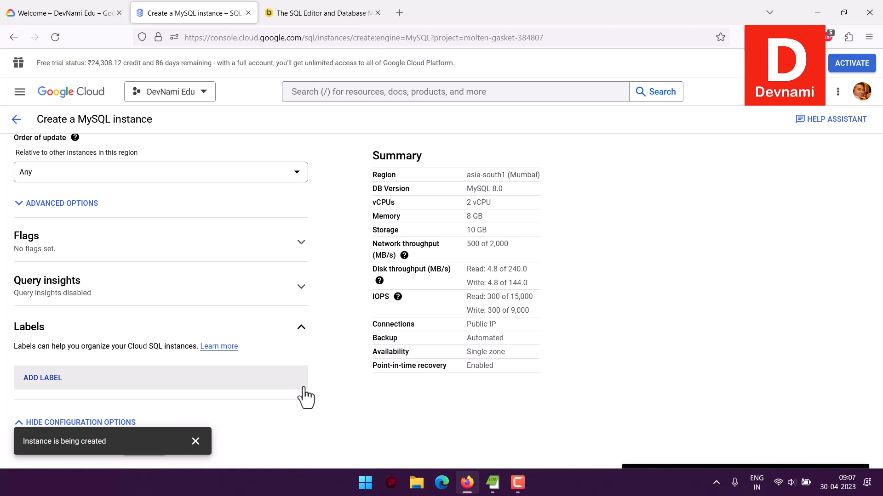
Switch to the Beekeeper Studio website and examine its introduction, supported databases and Windows download option
{"action": "left_click", "coordinate": [328, 15]}
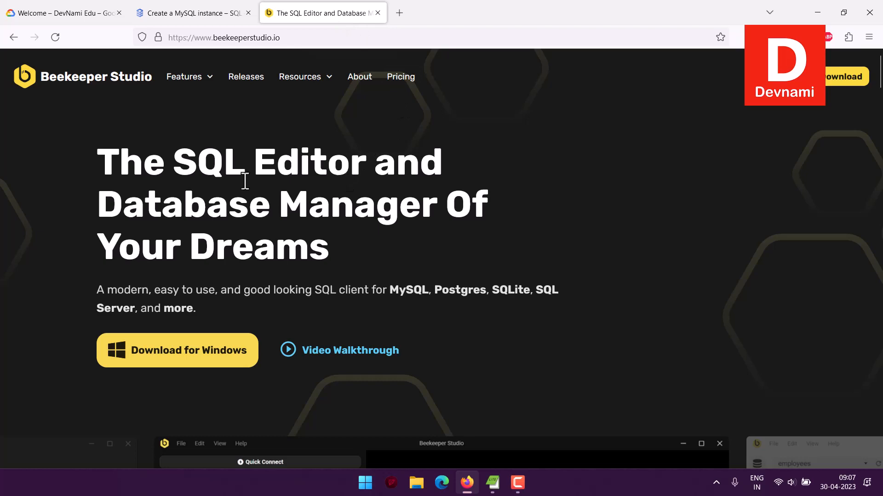
{"action": "left_click_drag", "start_coordinate": [104, 171], "coordinate": [87, 152]}
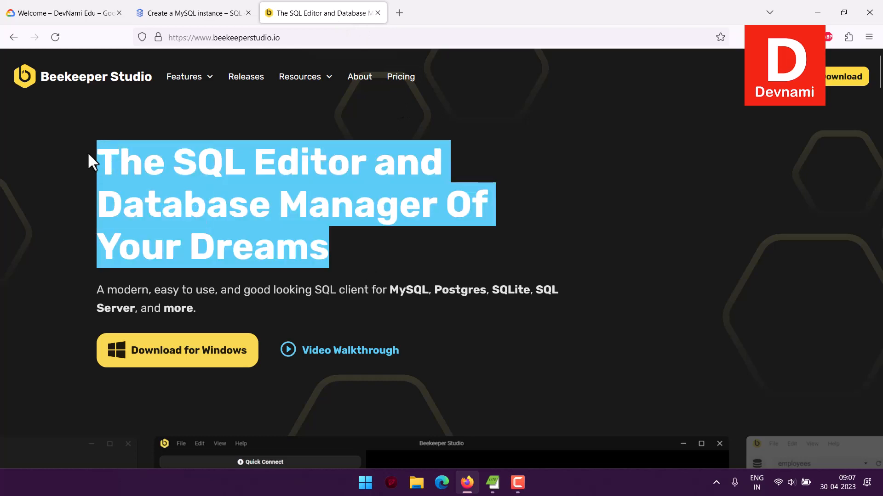
{"action": "scroll", "coordinate": [89, 154], "scroll_direction": "down", "scroll_amount": 4}
{"action": "scroll", "coordinate": [69, 151], "scroll_direction": "down", "scroll_amount": 5}
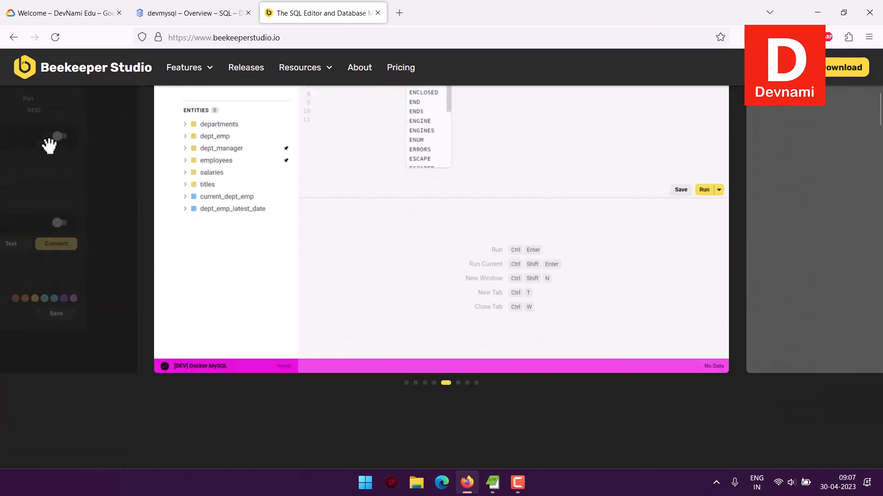
{"action": "scroll", "coordinate": [49, 146], "scroll_direction": "down", "scroll_amount": 8}
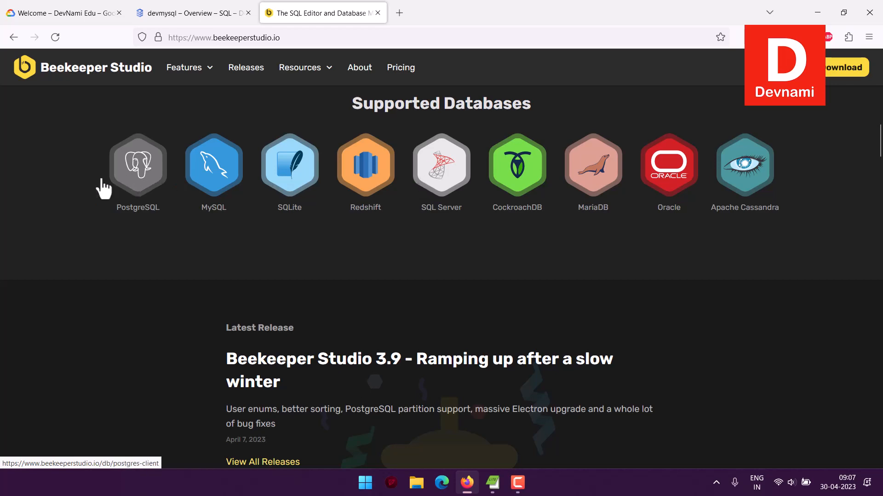
{"action": "scroll", "coordinate": [16, 181], "scroll_direction": "up", "scroll_amount": 10}
{"action": "scroll", "coordinate": [14, 180], "scroll_direction": "down", "scroll_amount": 2}
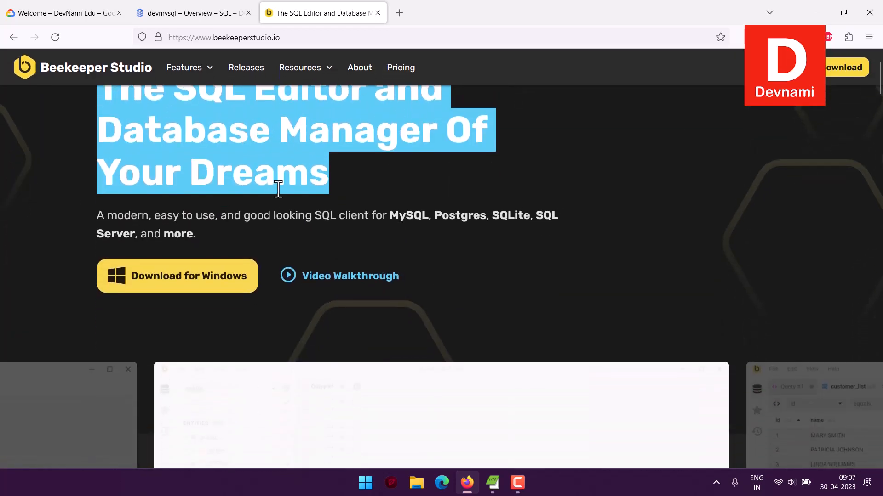
{"action": "left_click", "coordinate": [281, 188]}
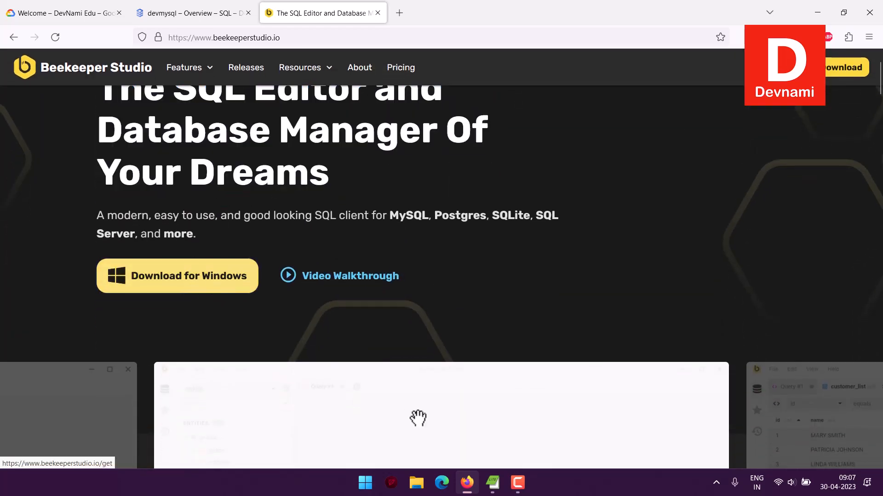
Find the installed Beekeeper Studio Ultimate app on the computer and launch it
{"action": "left_click", "coordinate": [365, 482]}
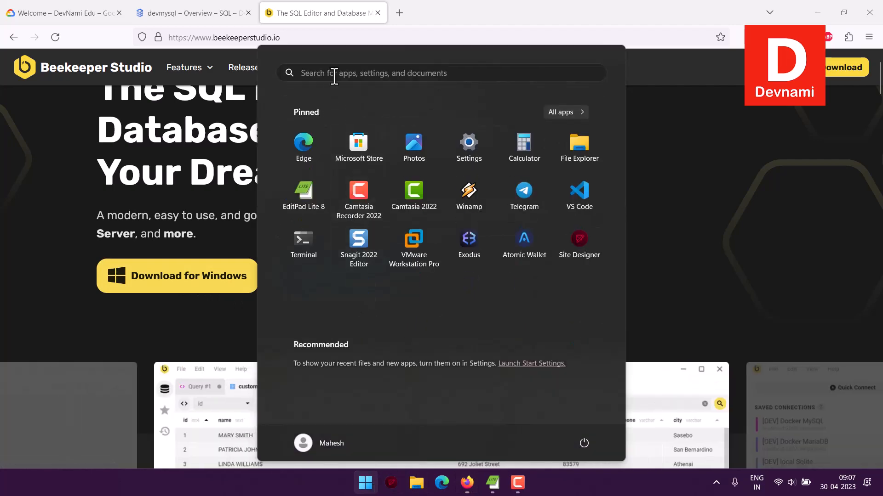
{"action": "left_click", "coordinate": [334, 74]}
{"action": "type", "text": "be"}
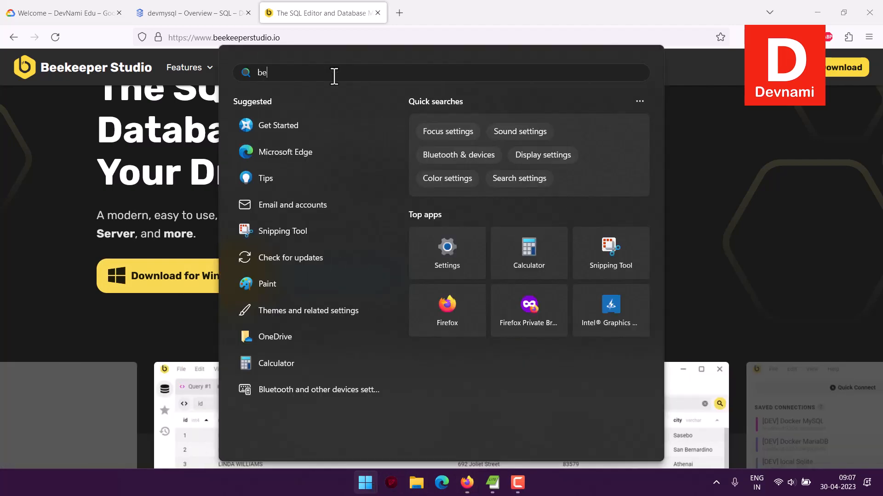
{"action": "type", "text": "eke"}
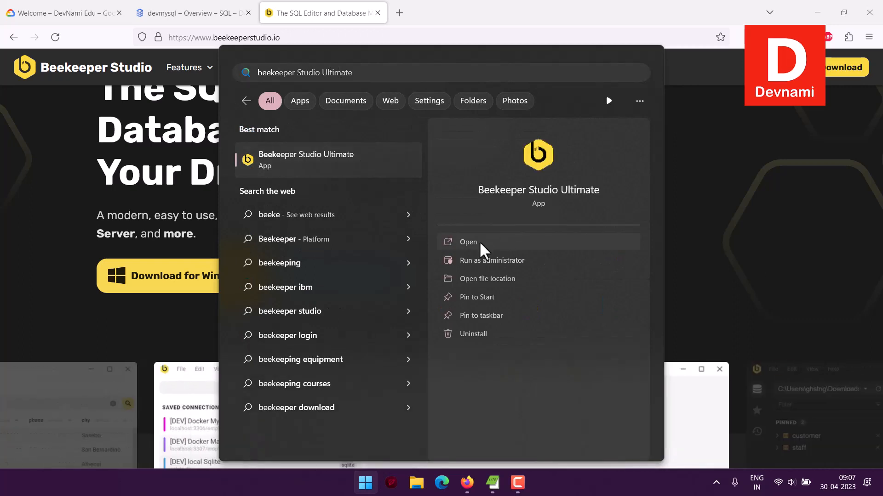
{"action": "left_click", "coordinate": [479, 243]}
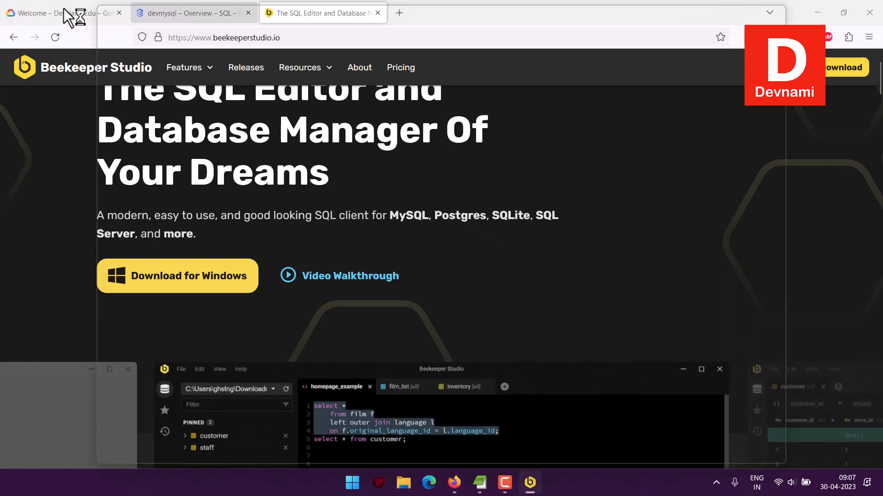
Check the devmysql instance's overview in Google Cloud, switch to Beekeeper Studio, and reposition its window, dismissing the trial notice
{"action": "left_click", "coordinate": [174, 8]}
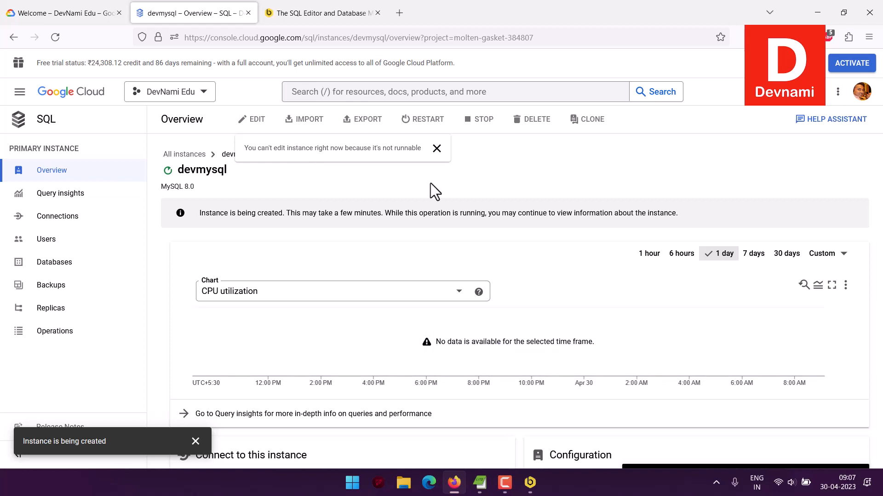
{"action": "left_click_drag", "start_coordinate": [877, 228], "coordinate": [877, 230]}
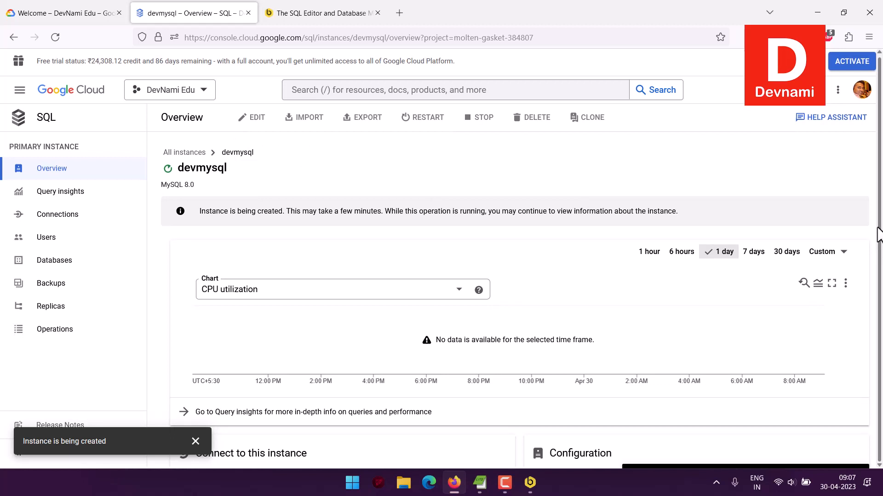
{"action": "left_click", "coordinate": [532, 484]}
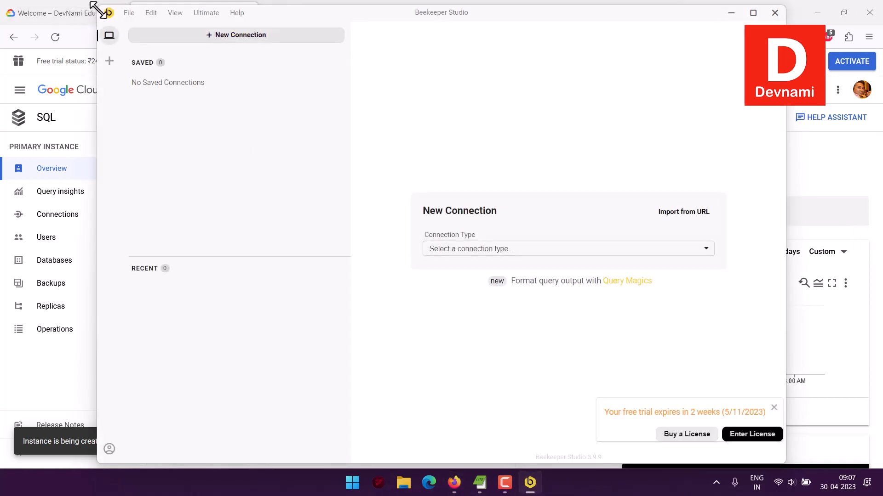
{"action": "left_click_drag", "start_coordinate": [97, 6], "coordinate": [124, 58]}
{"action": "left_click_drag", "start_coordinate": [290, 71], "coordinate": [321, 45]}
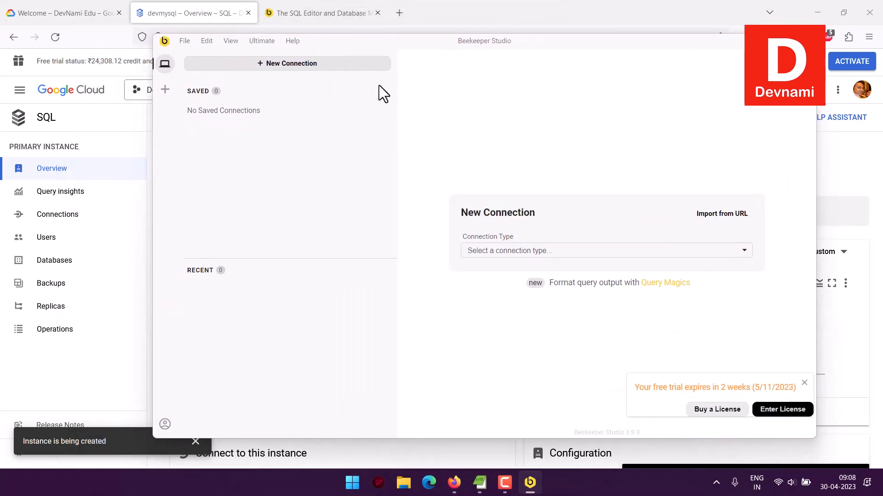
{"action": "left_click", "coordinate": [804, 383]}
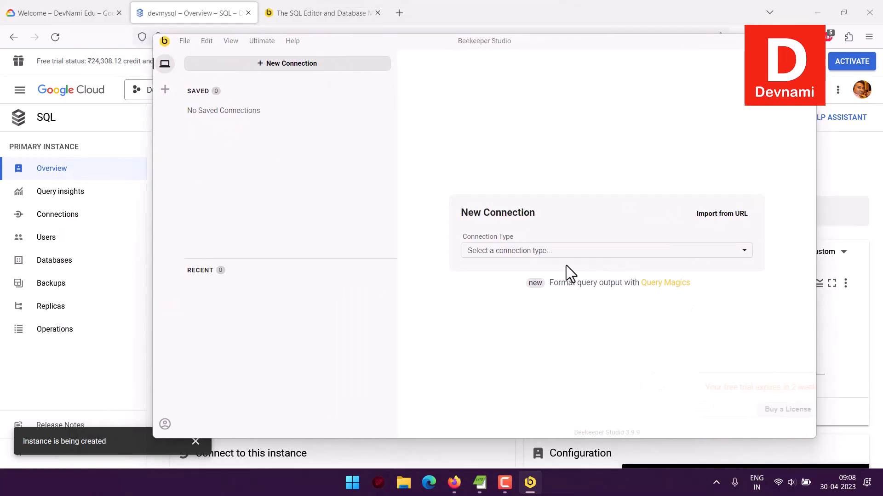
Start a new connection of type MySQL and go through its host, port, user, password and default database fields
{"action": "left_click", "coordinate": [509, 251]}
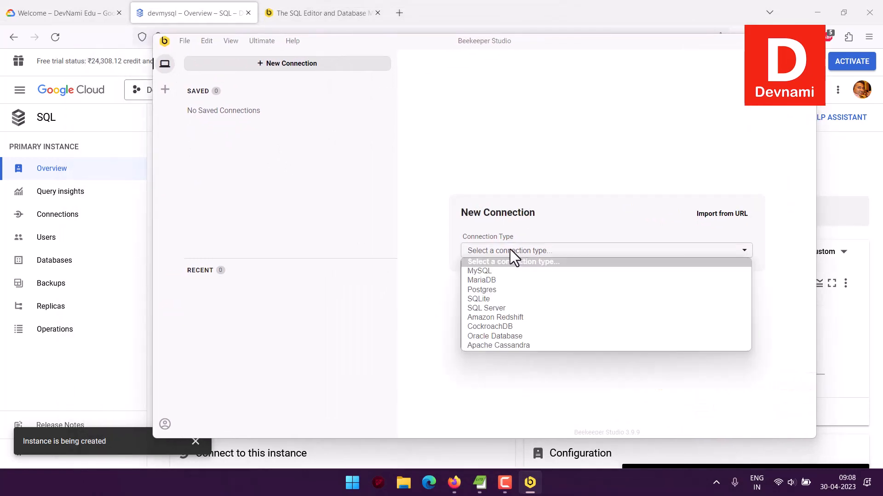
{"action": "left_click", "coordinate": [488, 271]}
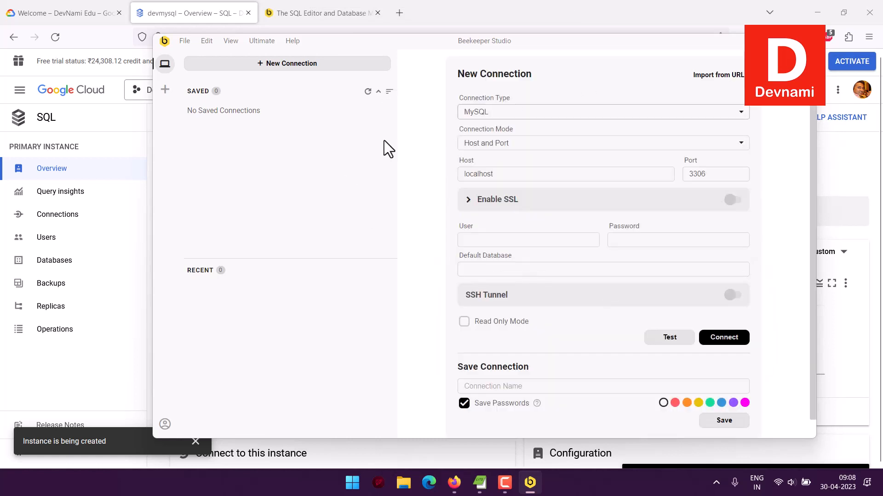
{"action": "left_click_drag", "start_coordinate": [498, 178], "coordinate": [434, 171]}
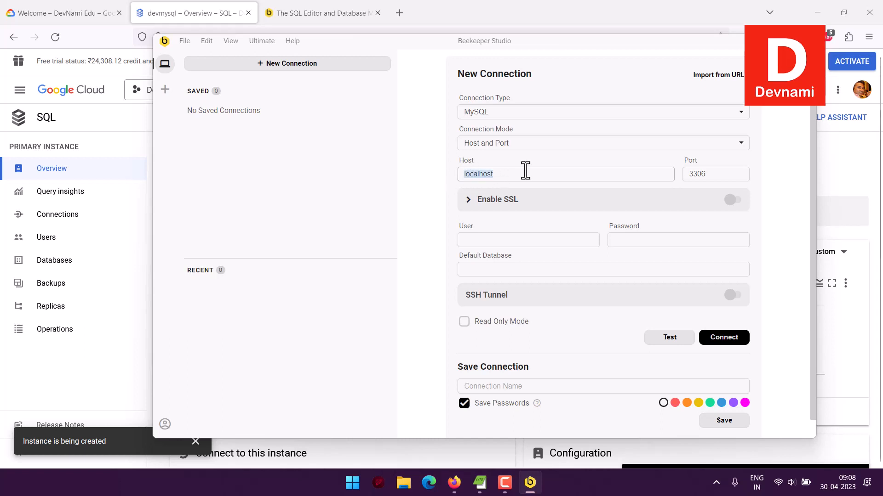
{"action": "left_click", "coordinate": [607, 173]}
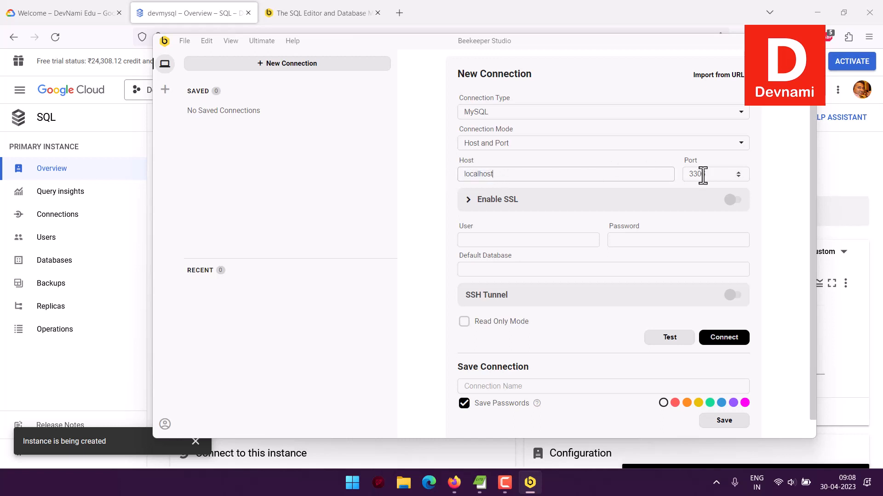
{"action": "left_click", "coordinate": [497, 238]}
{"action": "left_click", "coordinate": [627, 242]}
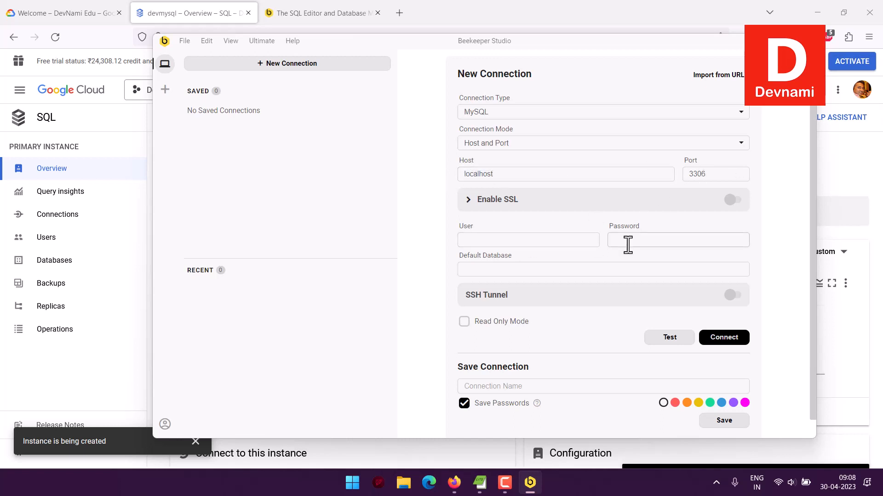
{"action": "left_click", "coordinate": [473, 269]}
Return to Google Cloud, open devmysql from the list of all instances, and copy its public IP address
{"action": "left_click", "coordinate": [148, 129]}
{"action": "left_click", "coordinate": [184, 150]}
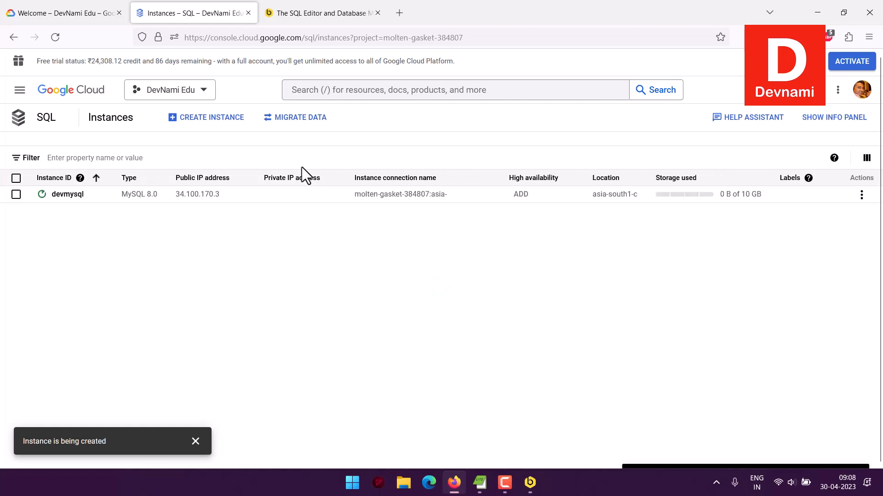
{"action": "mouse_move", "coordinate": [43, 196]}
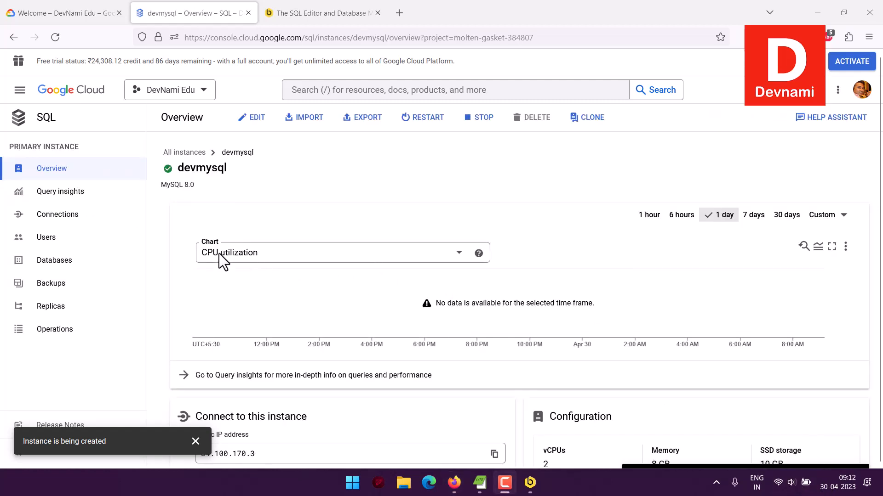
{"action": "scroll", "coordinate": [193, 249], "scroll_direction": "down", "scroll_amount": 2}
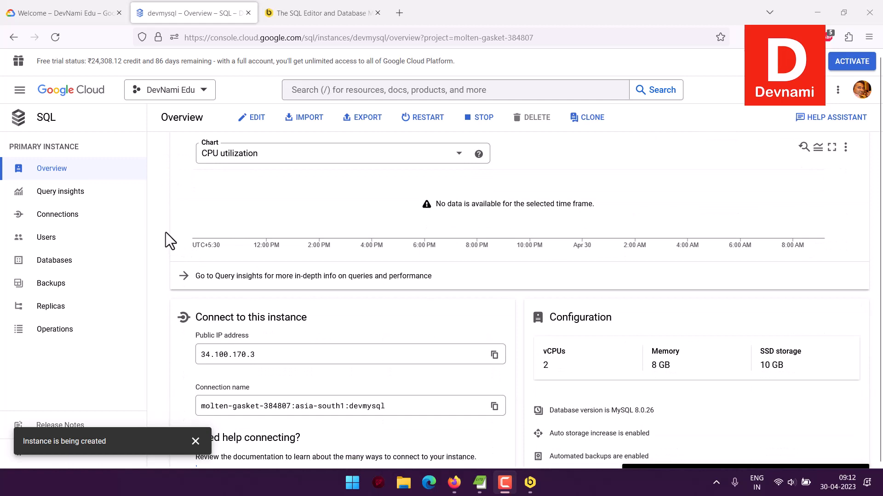
{"action": "scroll", "coordinate": [170, 239], "scroll_direction": "down", "scroll_amount": 1}
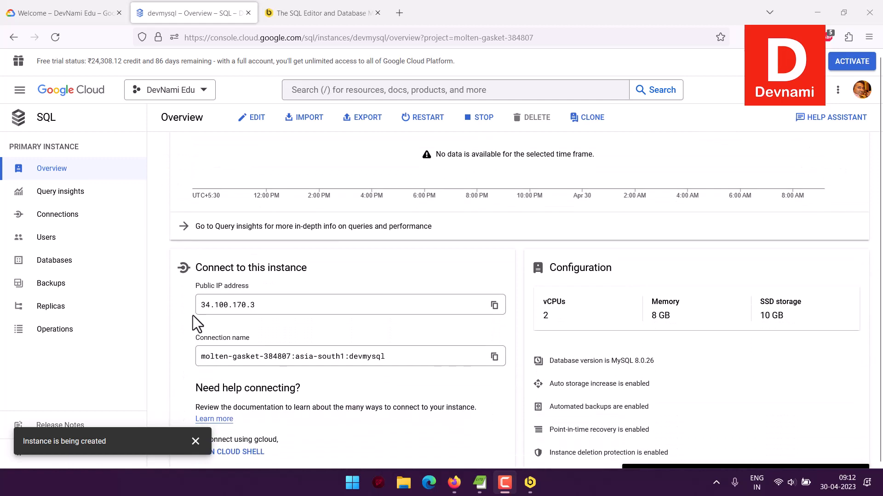
{"action": "left_click", "coordinate": [494, 306]}
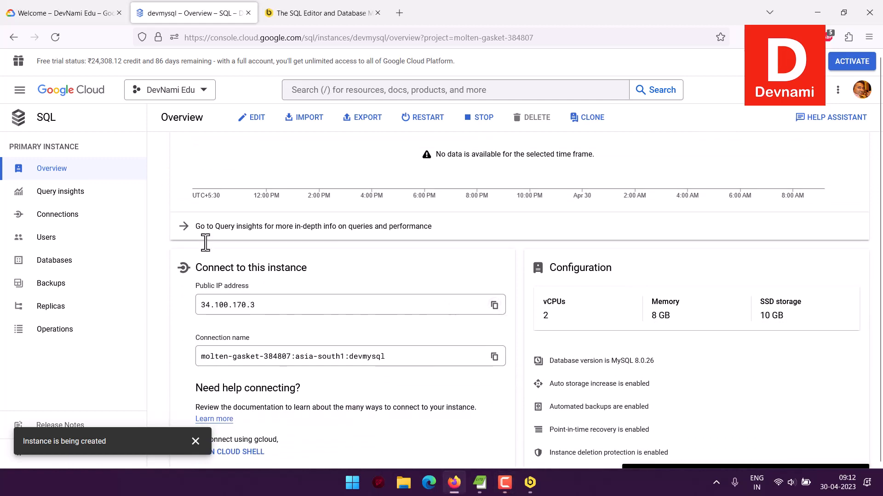
Review the devmysql connection summary with its authorized networks, and the SSL encryption and certificate settings
{"action": "left_click", "coordinate": [67, 215]}
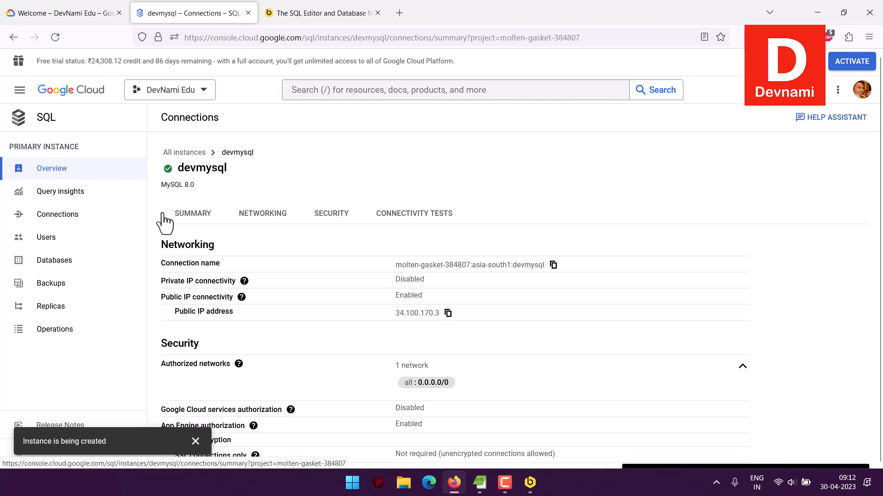
{"action": "scroll", "coordinate": [625, 271], "scroll_direction": "down", "scroll_amount": 1}
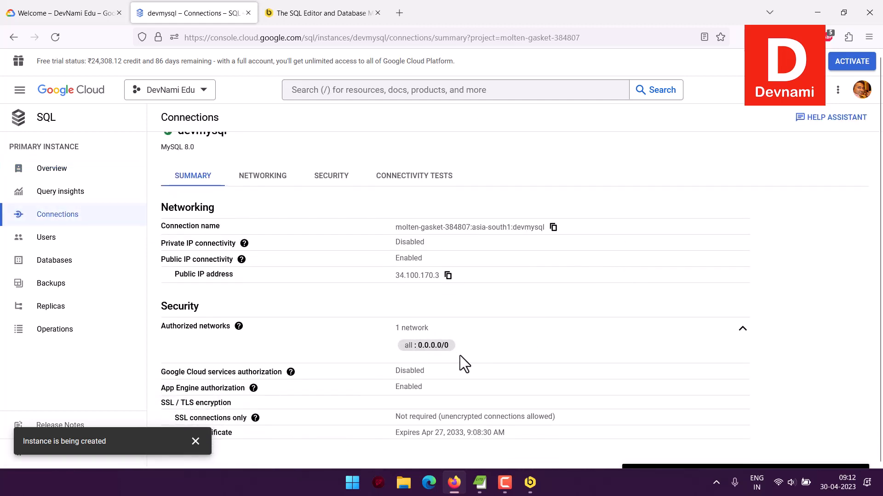
{"action": "left_click", "coordinate": [312, 182]}
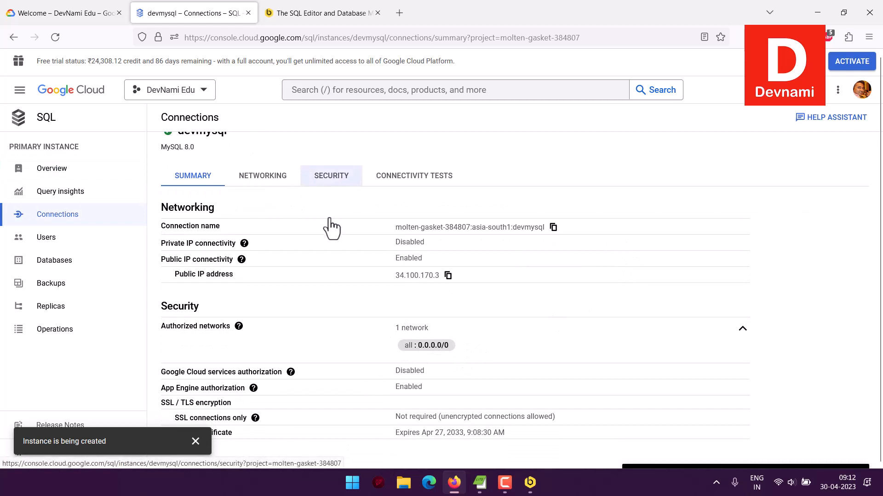
{"action": "scroll", "coordinate": [331, 218], "scroll_direction": "down", "scroll_amount": 2}
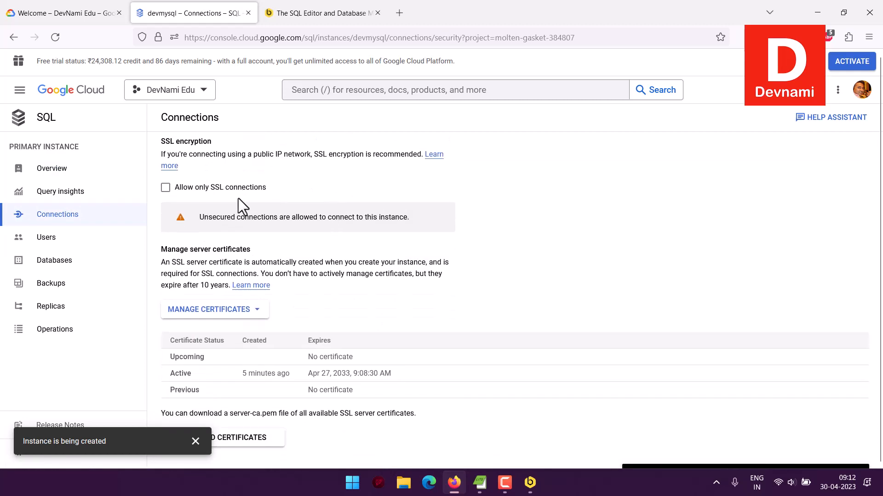
{"action": "scroll", "coordinate": [350, 247], "scroll_direction": "down", "scroll_amount": 2}
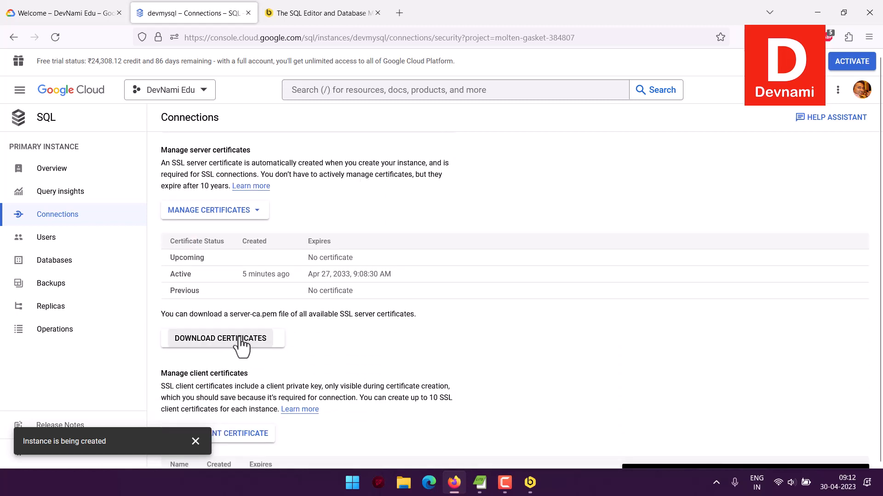
Switch to Beekeeper Studio, set the connection's host to 34.100.170.3, and enter the database password
{"action": "left_click", "coordinate": [529, 483]}
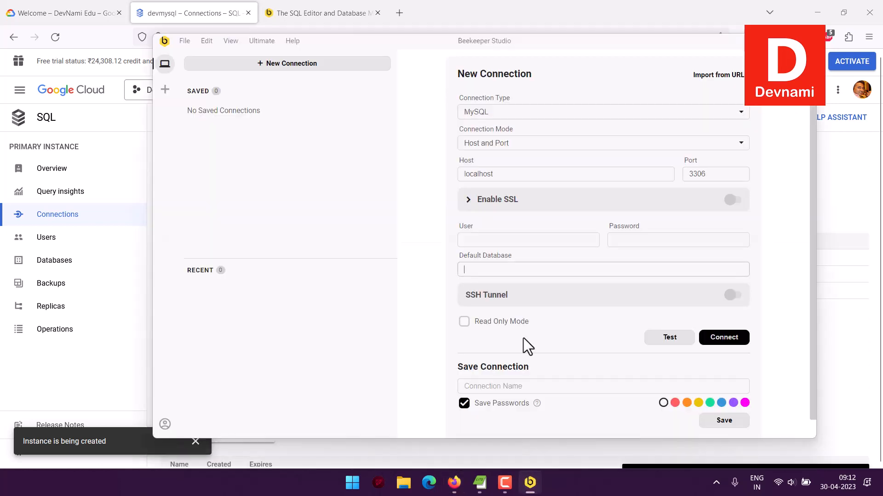
{"action": "double_click", "coordinate": [473, 174]}
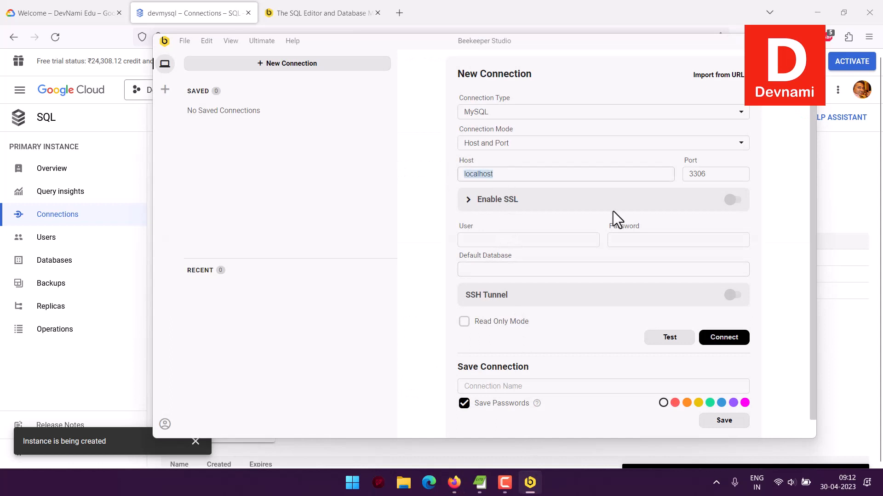
{"action": "type", "text": "34.100.170.3"}
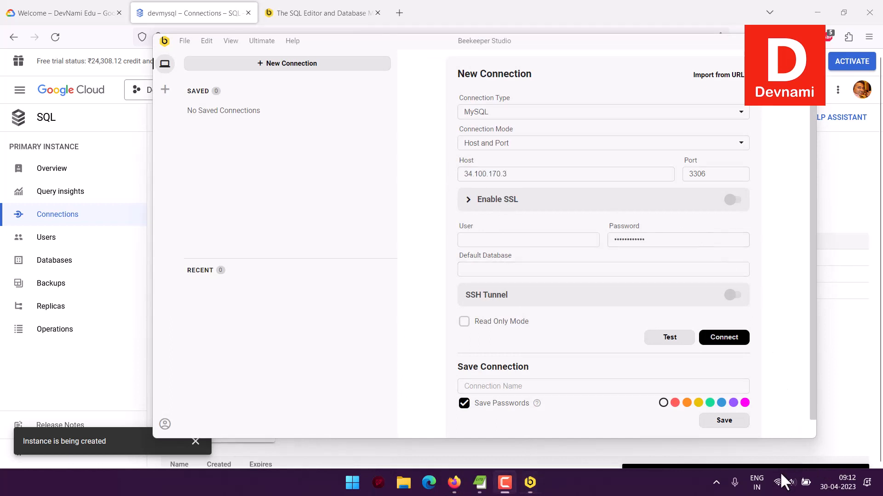
Look up the devmysql user accounts in Google Cloud, enter root as the connection's user, test the connection and connect
{"action": "left_click", "coordinate": [489, 236]}
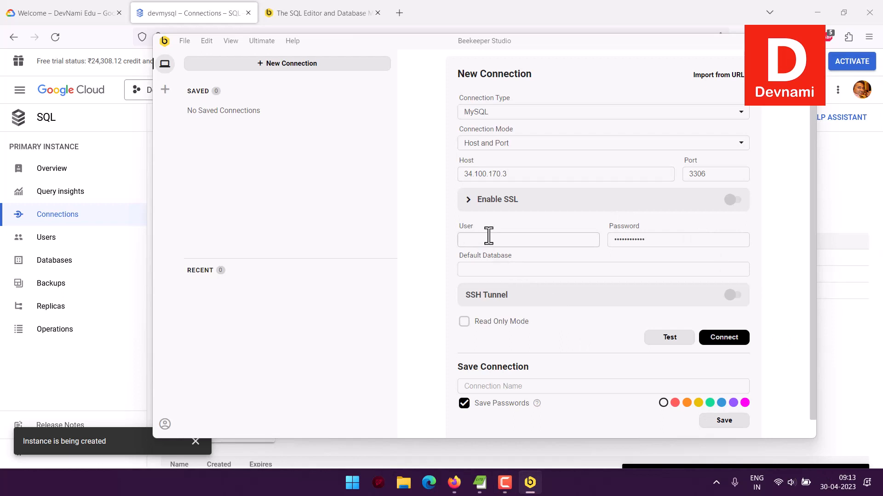
{"action": "left_click", "coordinate": [44, 241]}
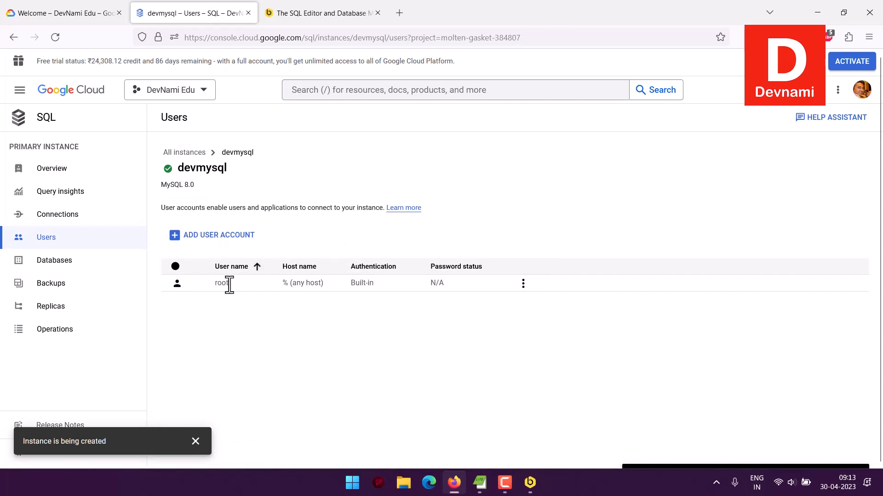
{"action": "left_click", "coordinate": [528, 473]}
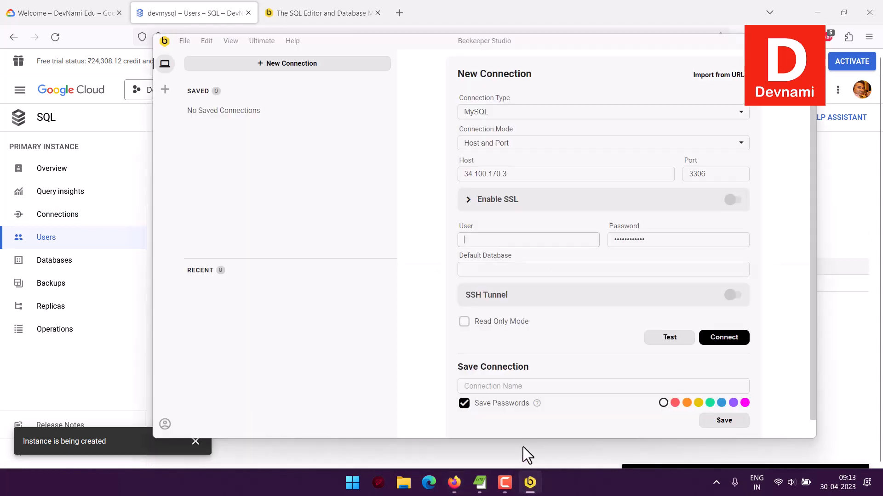
{"action": "type", "text": "root"}
{"action": "left_click", "coordinate": [670, 343]}
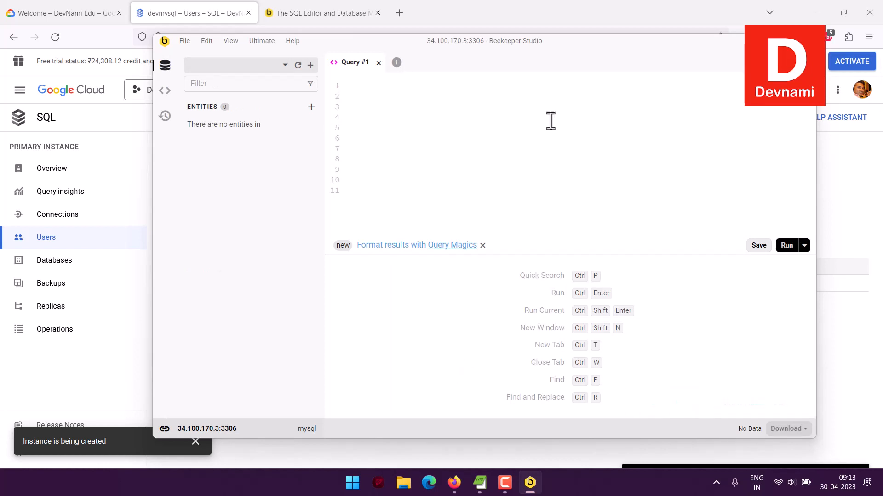
Maximize the Beekeeper Studio window and add a database named mydb with charset utf8mb4 and collation utf8mb4_0900_ai_ci
{"action": "double_click", "coordinate": [539, 42]}
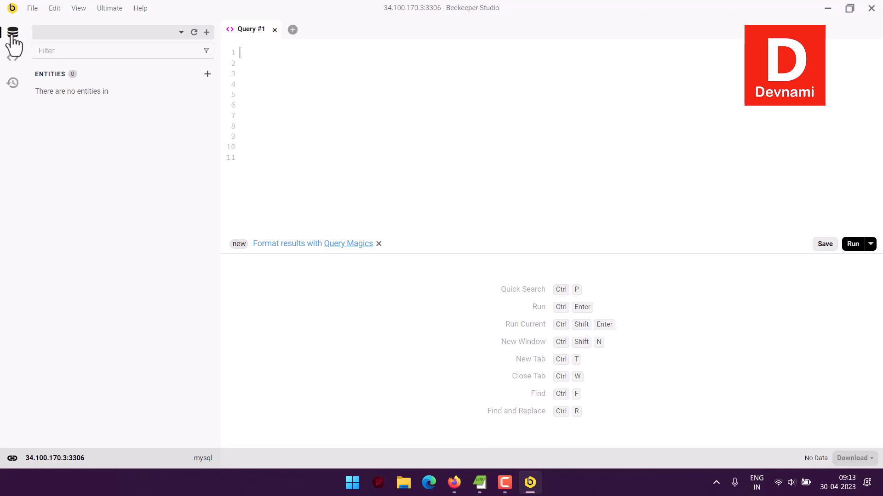
{"action": "left_click", "coordinate": [206, 33]}
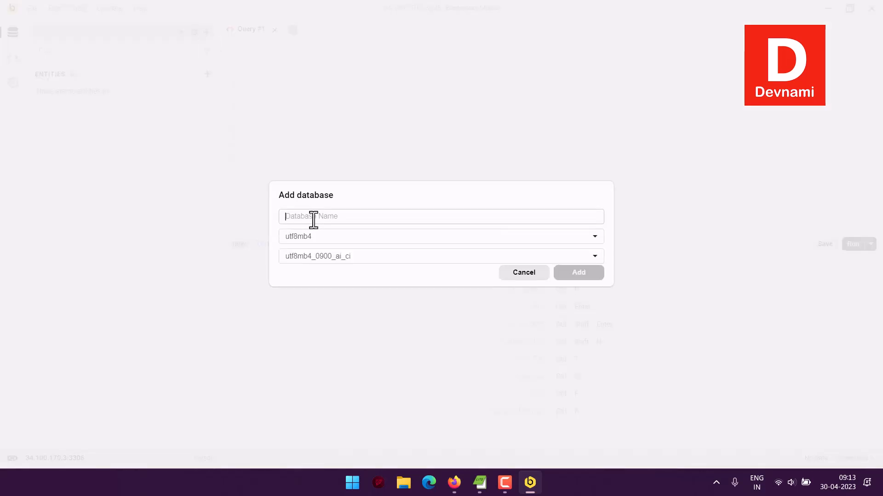
{"action": "type", "text": "mydb"}
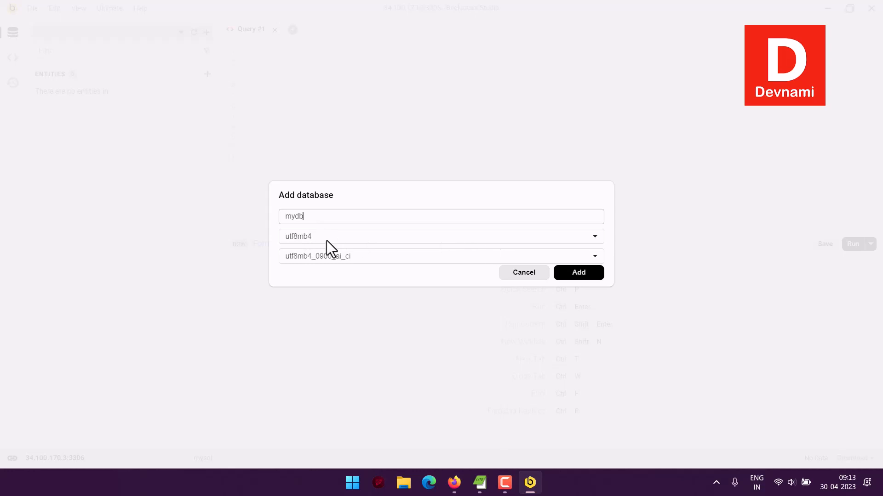
{"action": "left_click", "coordinate": [579, 275]}
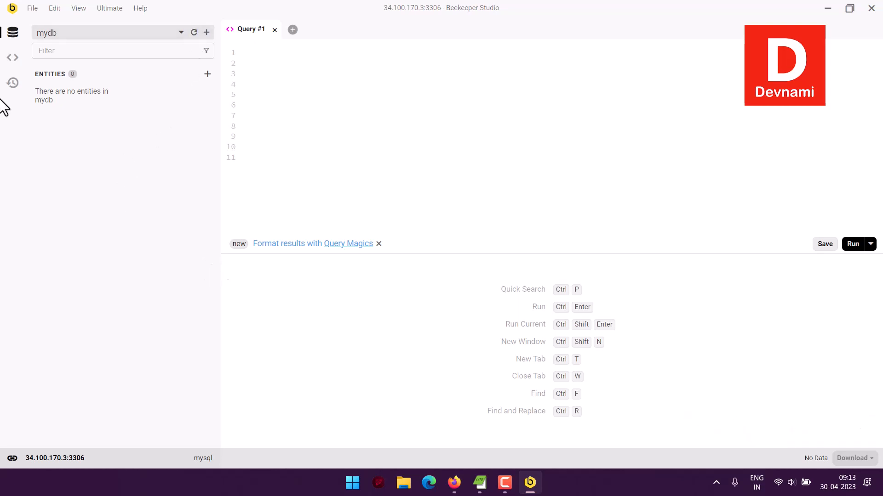
Examine the saved queries, the list of databases on the server and the form for adding a database
{"action": "left_click", "coordinate": [12, 57]}
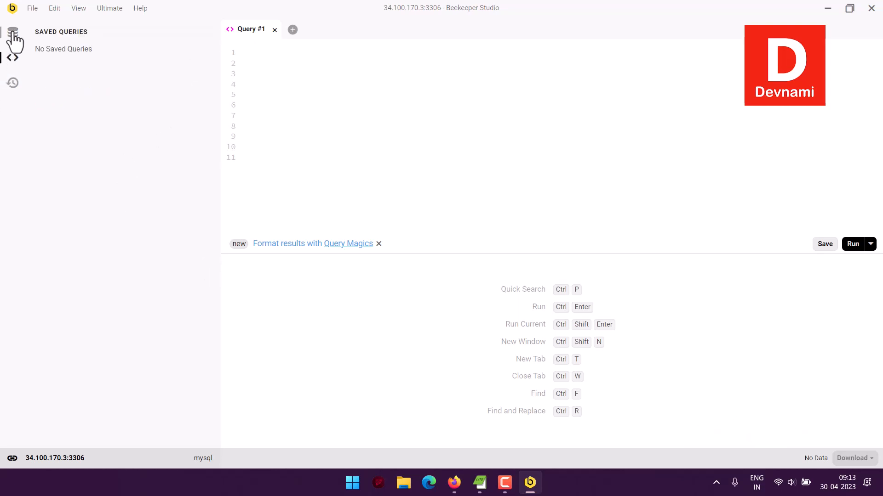
{"action": "left_click", "coordinate": [8, 41]}
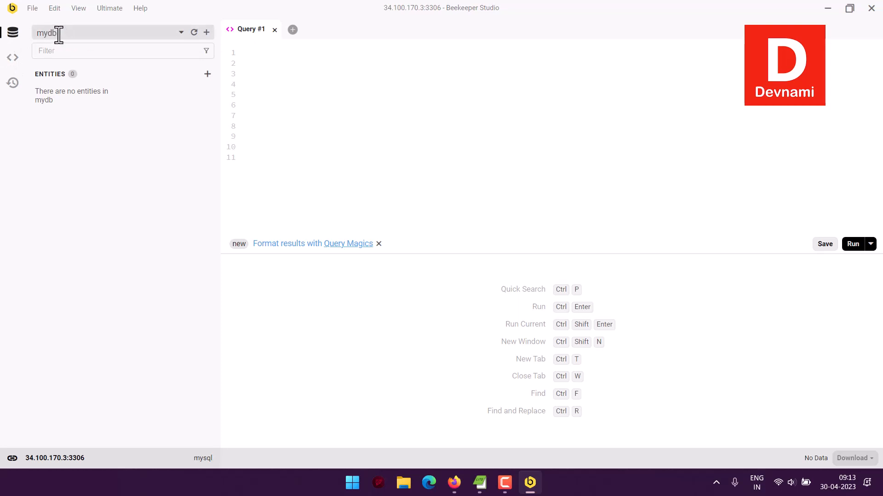
{"action": "left_click", "coordinate": [181, 34]}
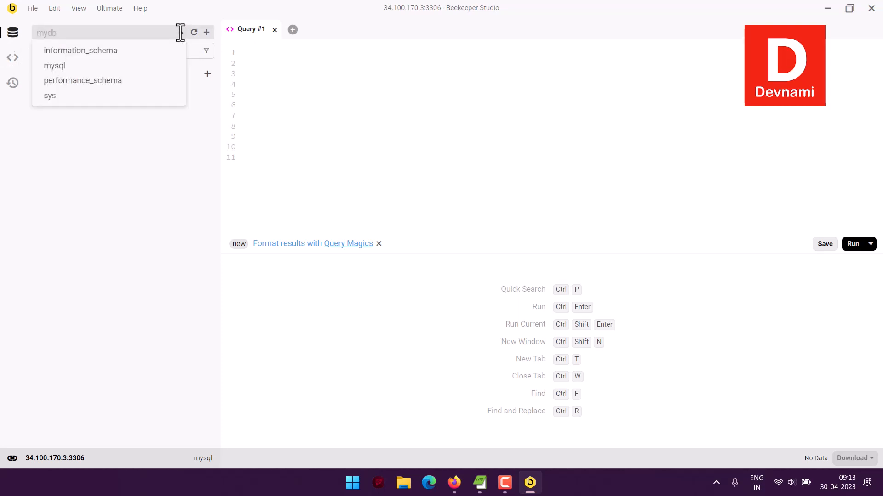
{"action": "left_click", "coordinate": [144, 145]}
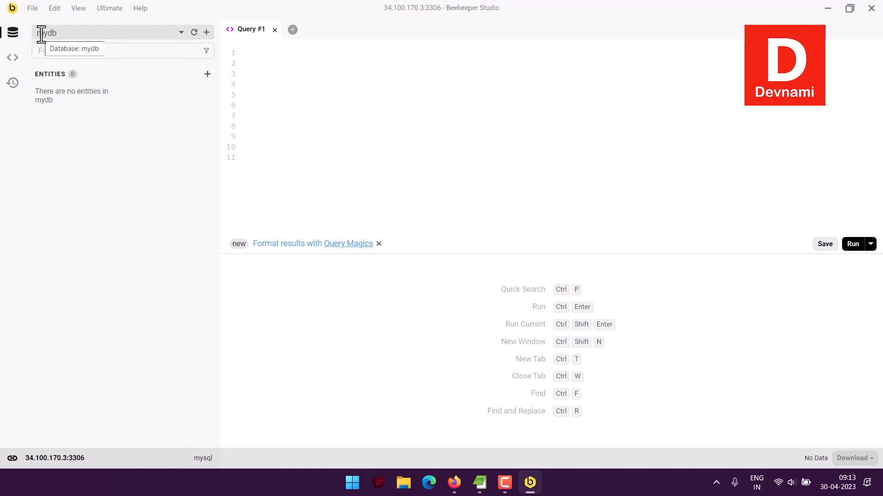
{"action": "left_click", "coordinate": [11, 57]}
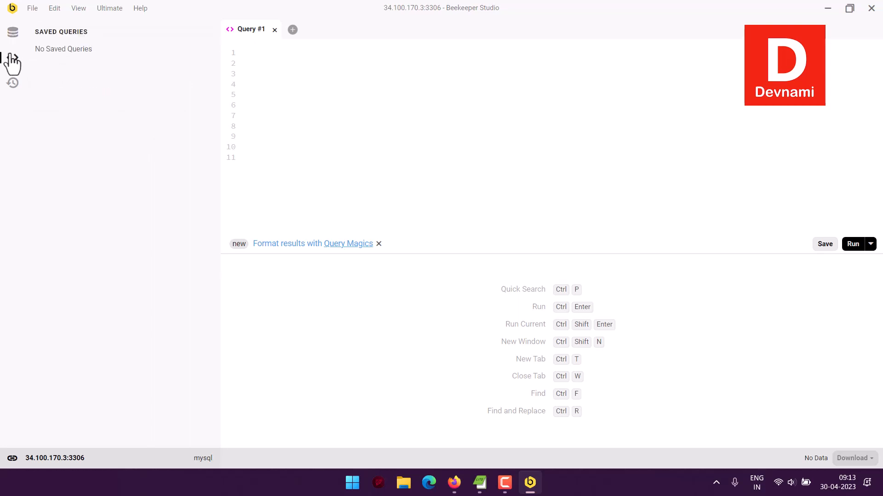
{"action": "left_click", "coordinate": [12, 33]}
{"action": "left_click", "coordinate": [207, 34]}
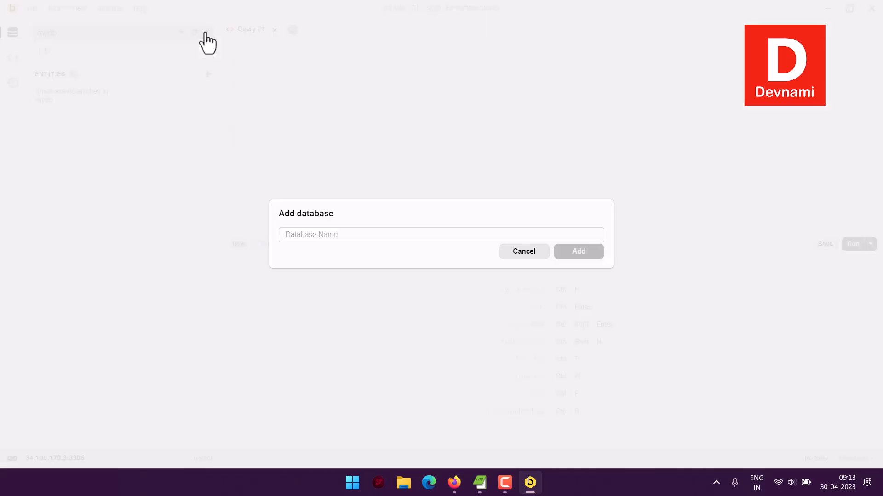
{"action": "key", "text": "Escape"}
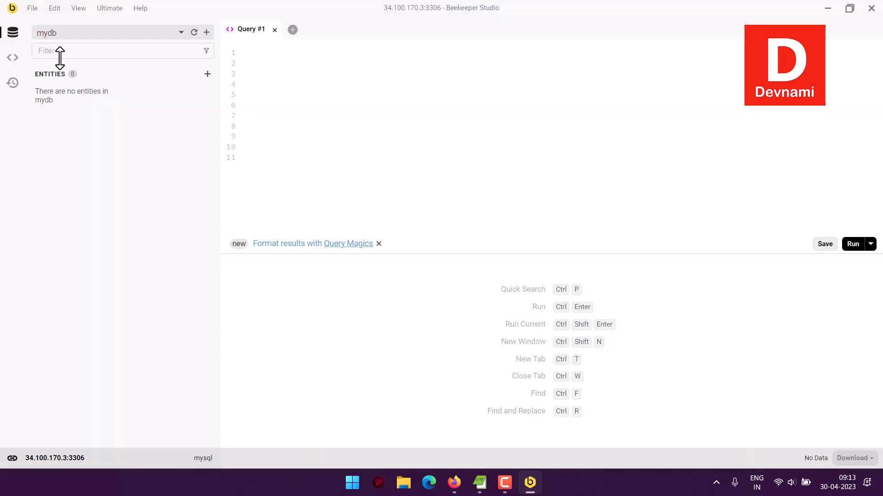
Create a users table in mydb with columns id int, name varchar(255), age int and salary int, and expand its column list
{"action": "left_click", "coordinate": [289, 64]}
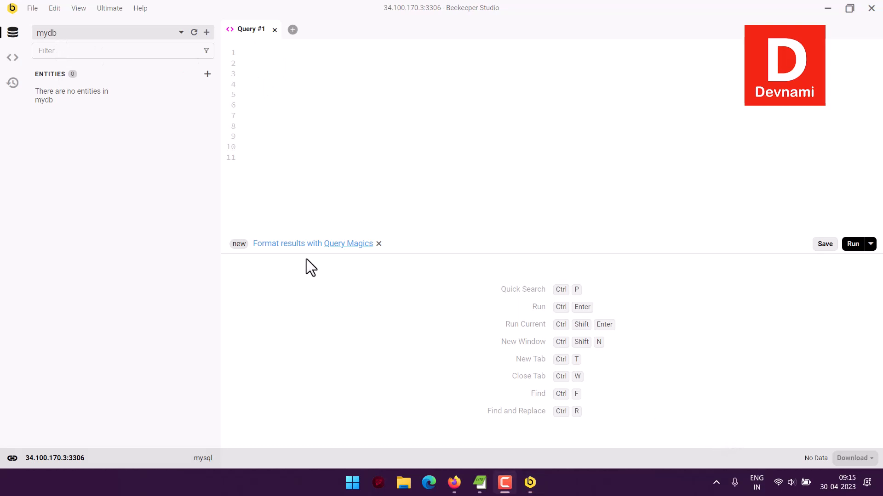
{"action": "left_click", "coordinate": [270, 53]}
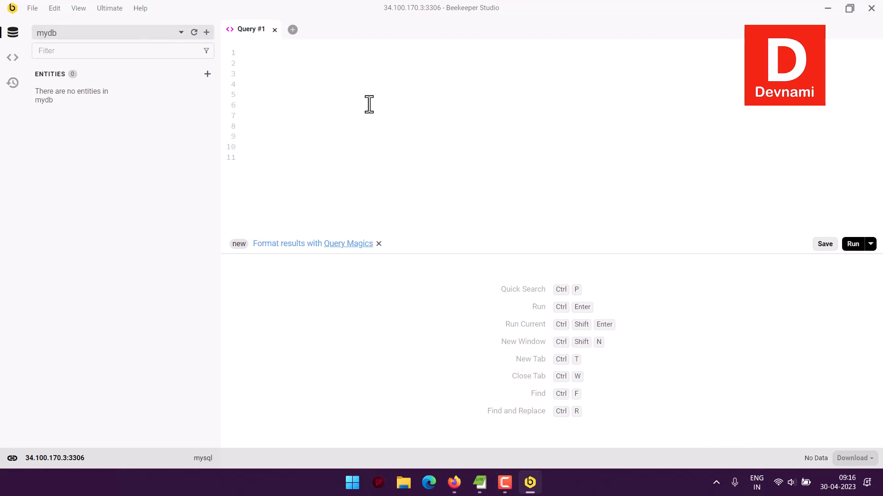
{"action": "type", "text": "CREATE TABLE users("}
{"action": "key", "text": "Return"}
{"action": "type", "text": "id int,   name var"}
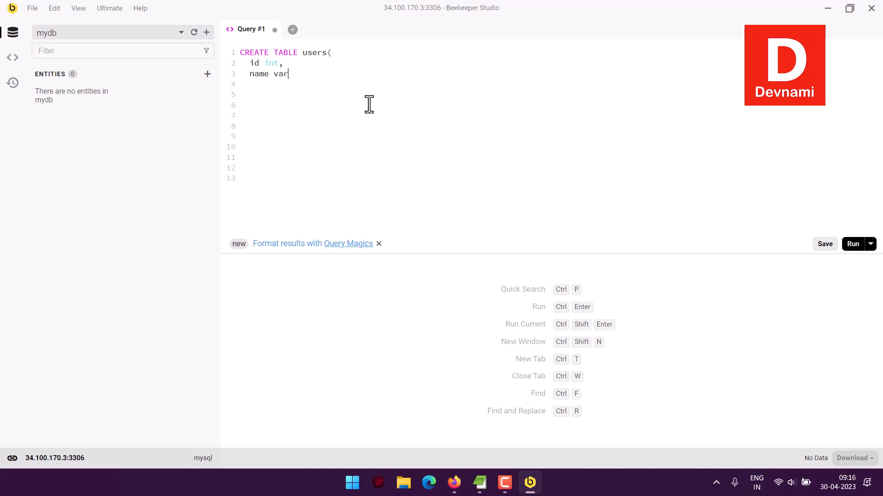
{"action": "type", "text": "char(255),"}
{"action": "key", "text": "Return"}
{"action": "type", "text": "age int,"}
{"action": "key", "text": "Return"}
{"action": "type", "text": "salary int"}
{"action": "key", "text": "Return"}
{"action": "type", "text": ");"}
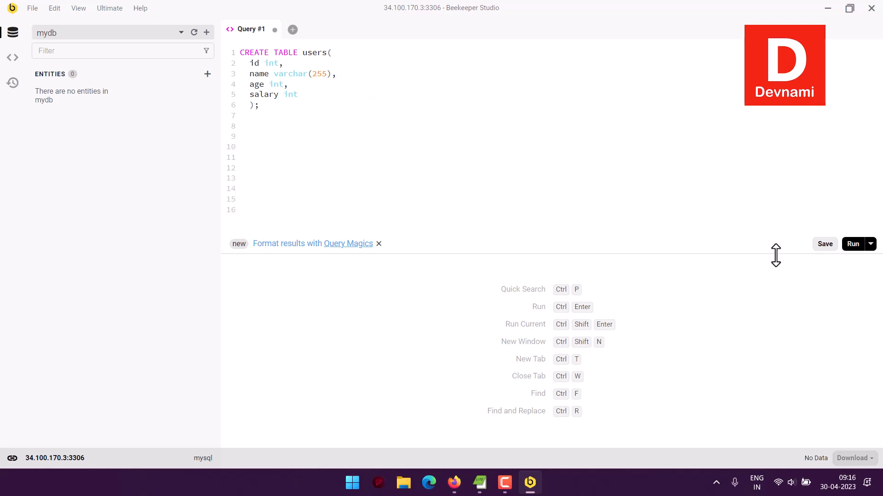
{"action": "left_click", "coordinate": [853, 244]}
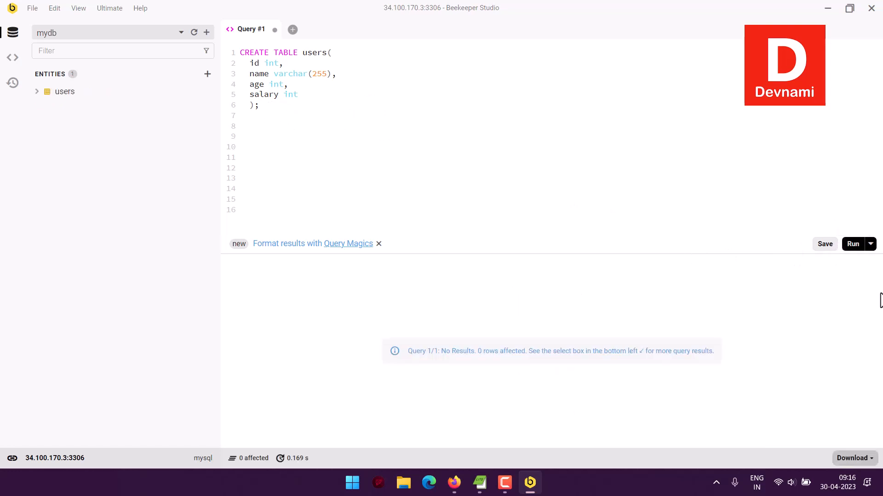
{"action": "left_click", "coordinate": [36, 92]}
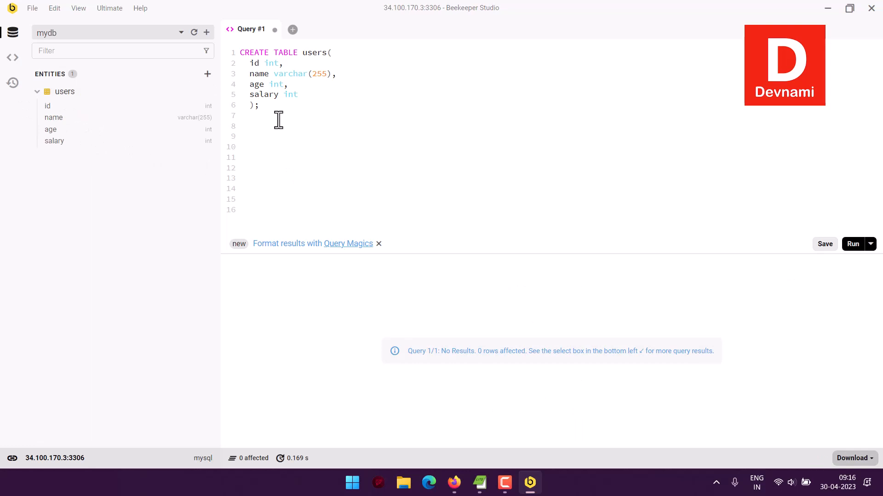
Replace the query with an INSERT into users and run it for id 1, a person's first name, age 28 and salary 35000
{"action": "left_click_drag", "start_coordinate": [277, 104], "coordinate": [235, 52]}
{"action": "type", "text": "I"}
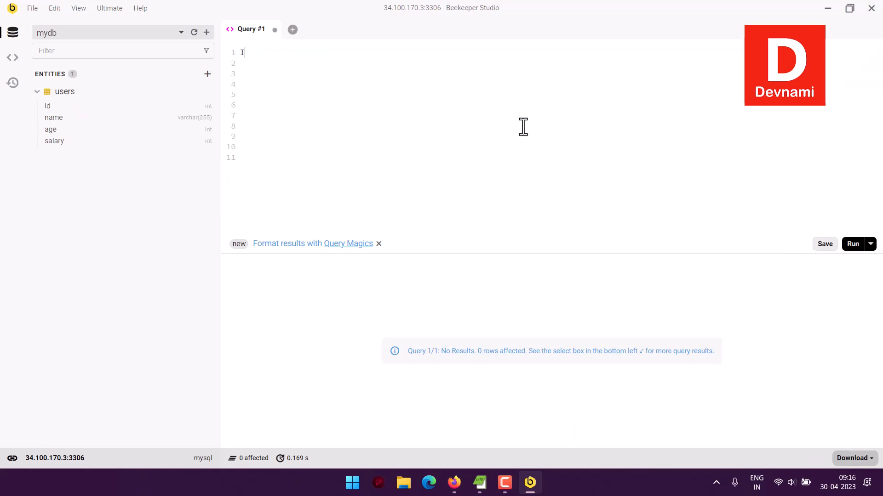
{"action": "type", "text": "NSERT INTO users(id, name,"}
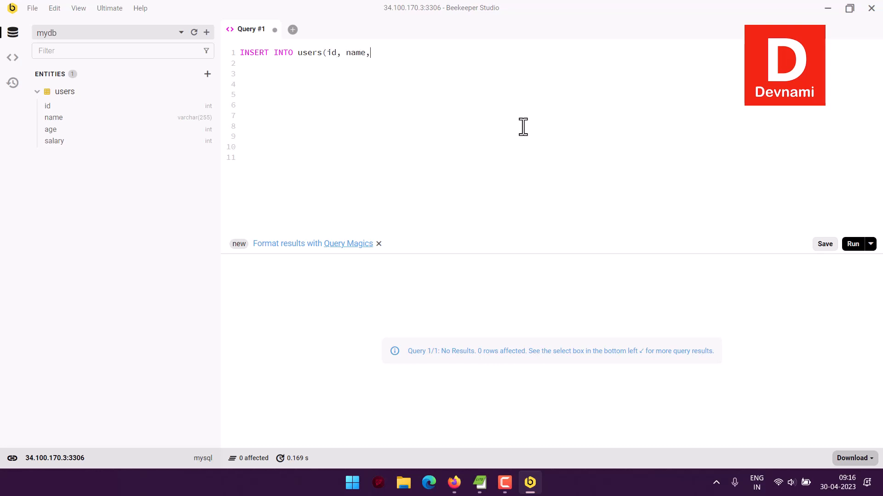
{"action": "type", "text": "age, salary) VALUES(1,'Mahesh',"}
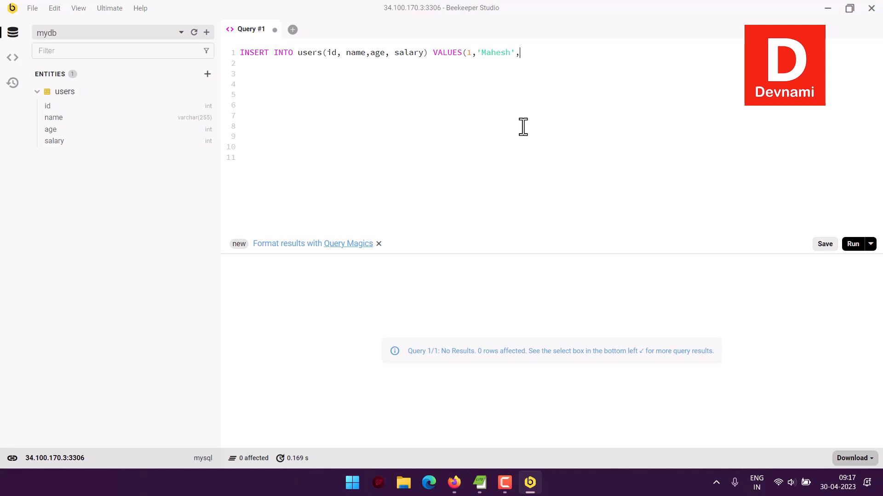
{"action": "type", "text": "28,35000);"}
{"action": "left_click", "coordinate": [852, 245]}
Edit the INSERT statement to id 2, another first name, age 38 and salary 25000, and run it
{"action": "double_click", "coordinate": [468, 53]}
{"action": "type", "text": "2"}
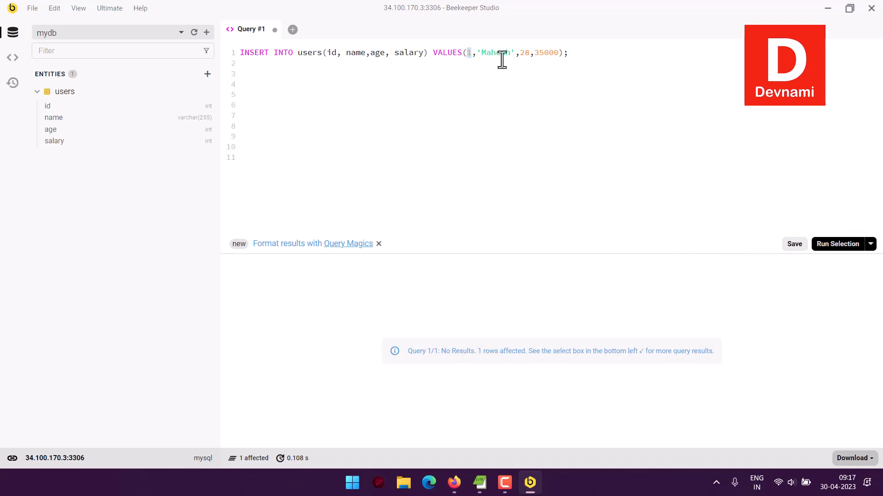
{"action": "left_click_drag", "start_coordinate": [480, 54], "coordinate": [496, 53]}
{"action": "type", "text": "Rak"}
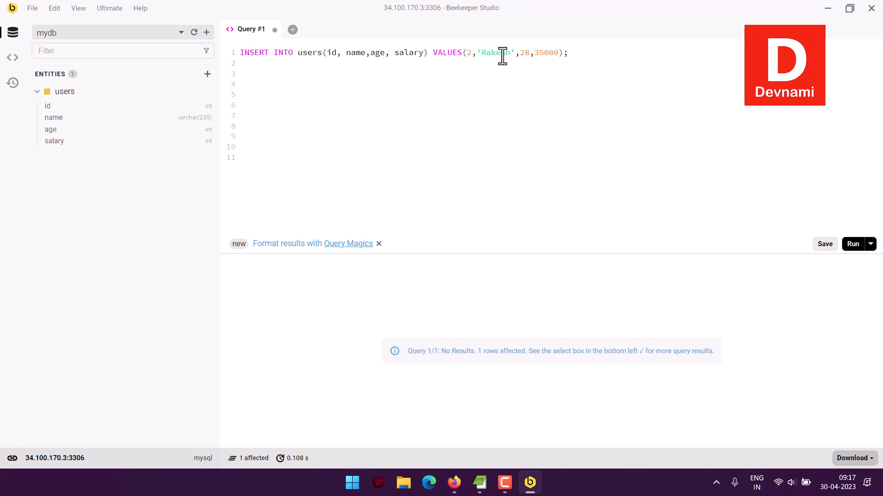
{"action": "double_click", "coordinate": [523, 53]}
{"action": "type", "text": "38"}
{"action": "double_click", "coordinate": [537, 53]}
{"action": "type", "text": "2"}
{"action": "left_click", "coordinate": [852, 245]}
Insert a third users row by changing the statement to id 3, a different first name, age 28 and salary 15000
{"action": "double_click", "coordinate": [468, 52]}
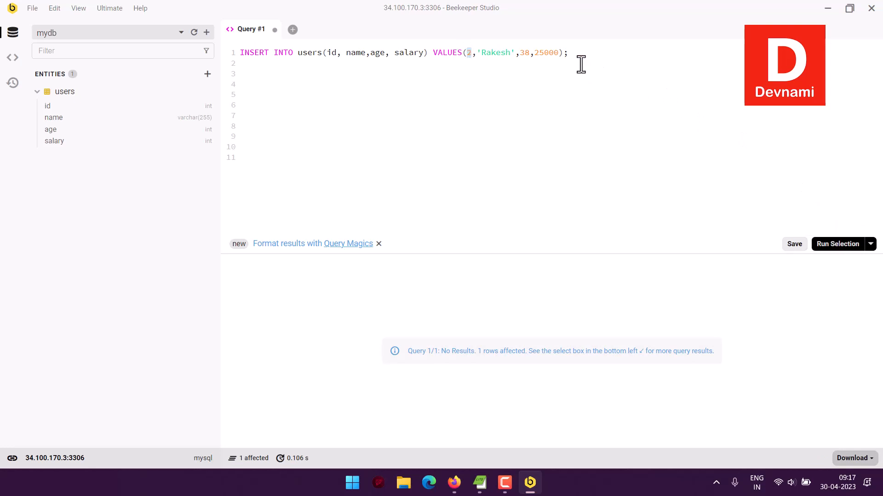
{"action": "type", "text": "3"}
{"action": "left_click_drag", "start_coordinate": [481, 53], "coordinate": [510, 52]}
{"action": "type", "text": "Suresh"}
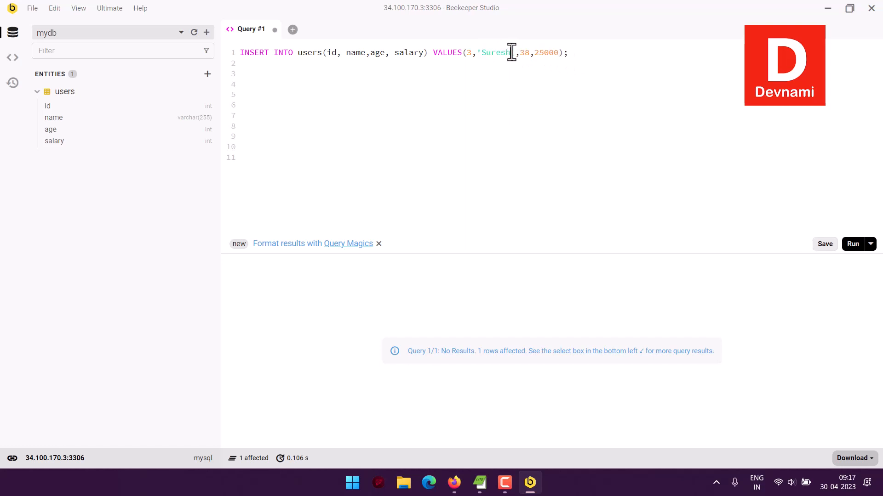
{"action": "type", "text": "28"}
{"action": "double_click", "coordinate": [541, 53]}
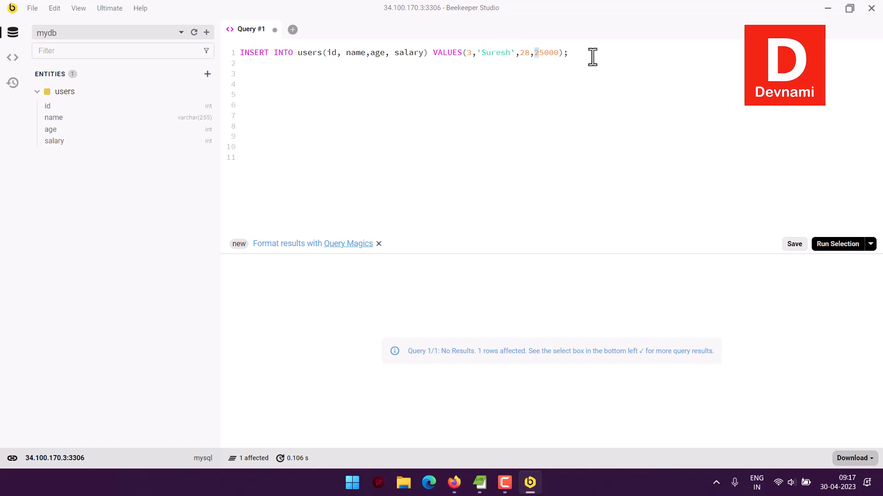
{"action": "type", "text": "15000"}
{"action": "left_click", "coordinate": [854, 245]}
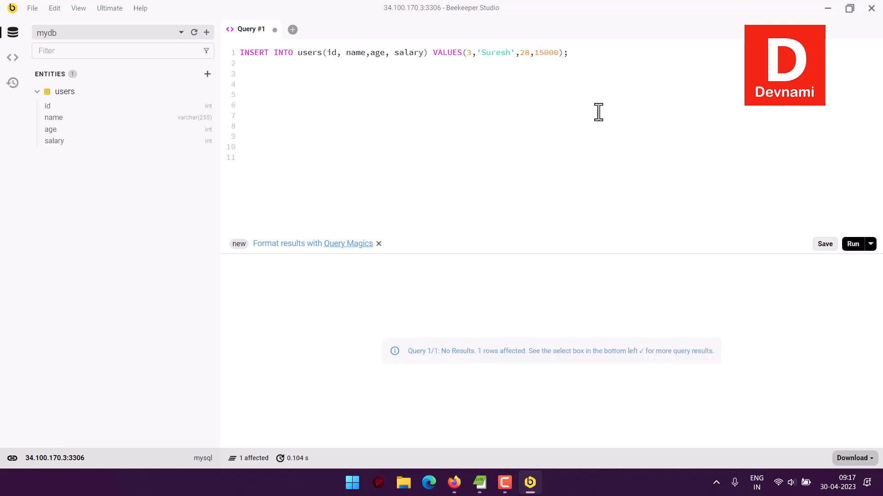
Replace the query with SELECT* FROM users; and run it to list all rows of the table
{"action": "left_click_drag", "start_coordinate": [573, 53], "coordinate": [210, 58]}
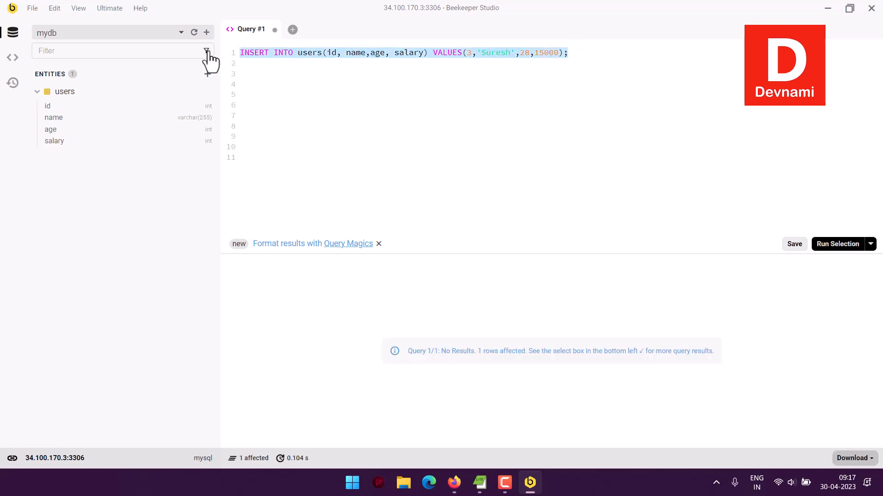
{"action": "type", "text": "SELECT* "}
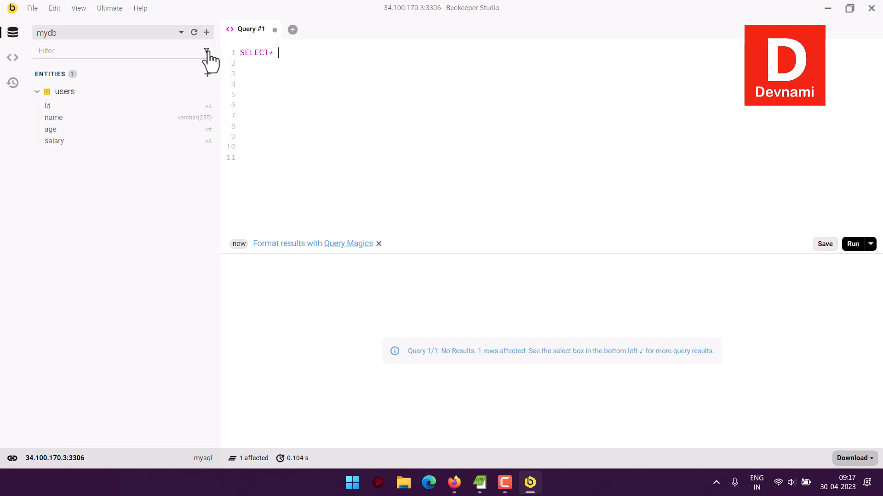
{"action": "type", "text": "FROM users"}
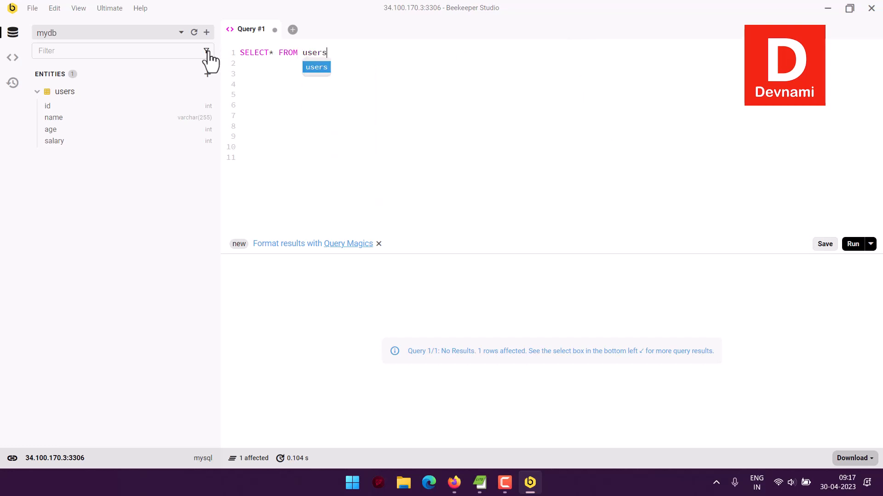
{"action": "type", "text": ";"}
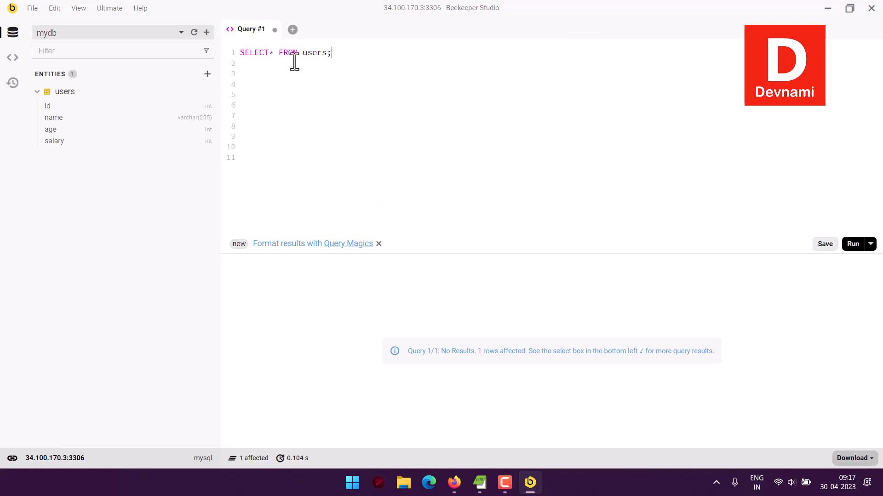
{"action": "left_click", "coordinate": [851, 245]}
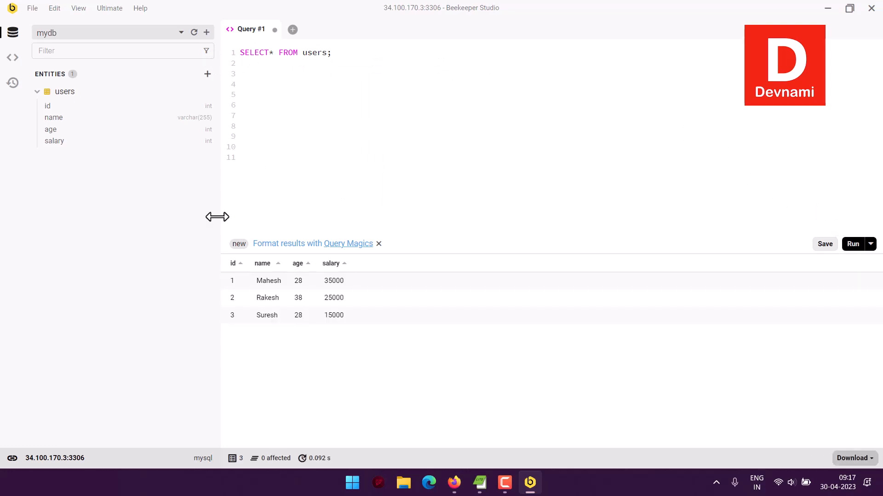